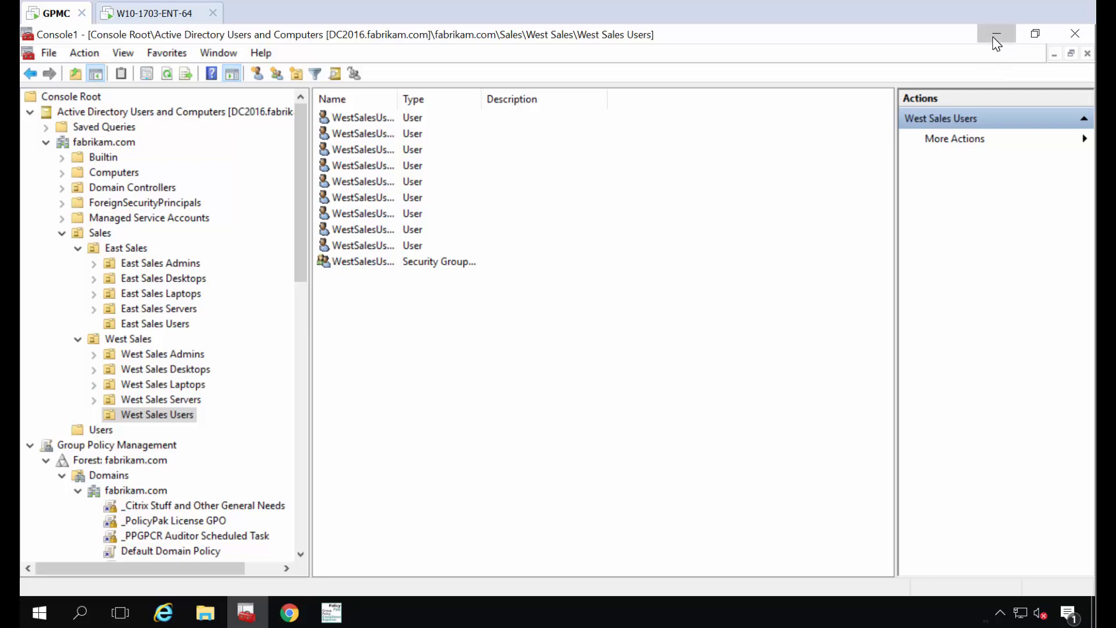
click(997, 38)
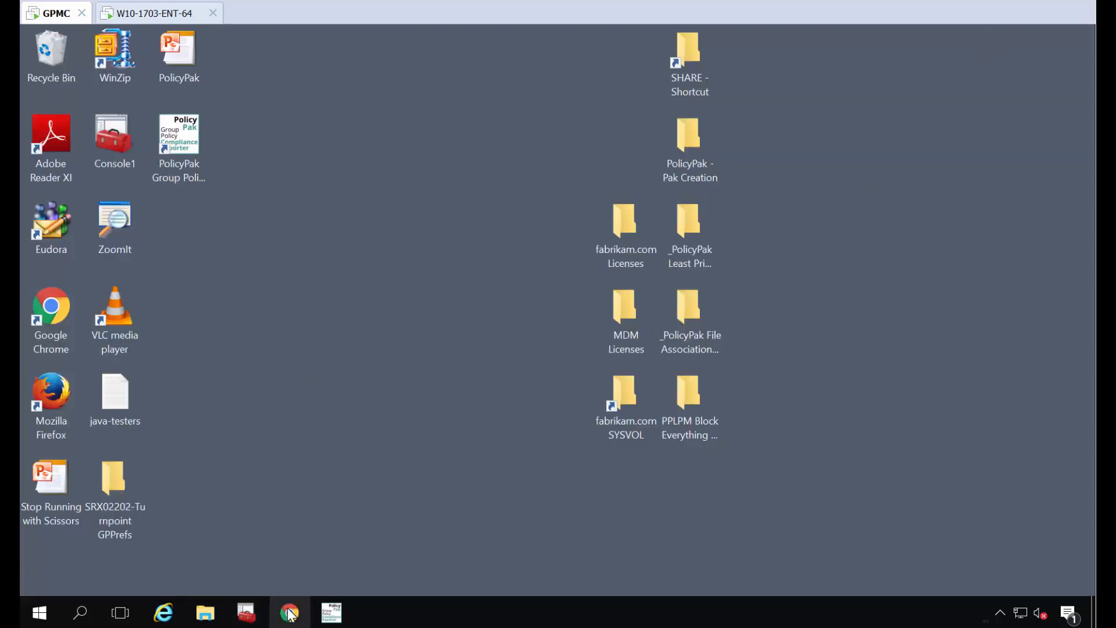
click(289, 613)
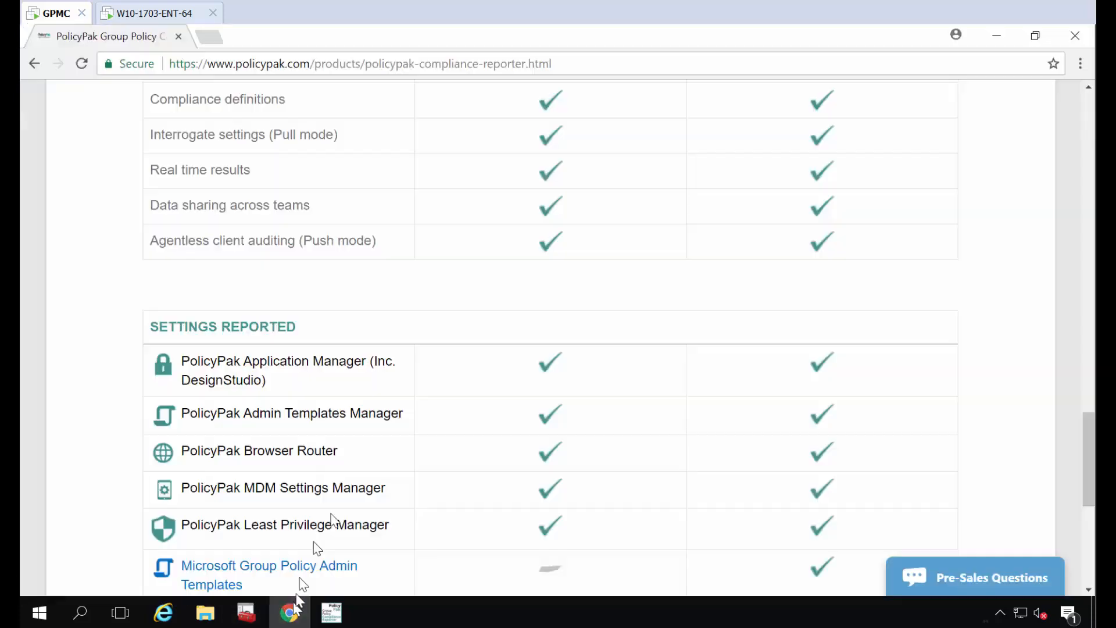
click(456, 64)
scroll(468, 181, up, 10)
key(End)
key(ctrl+shift+Left)
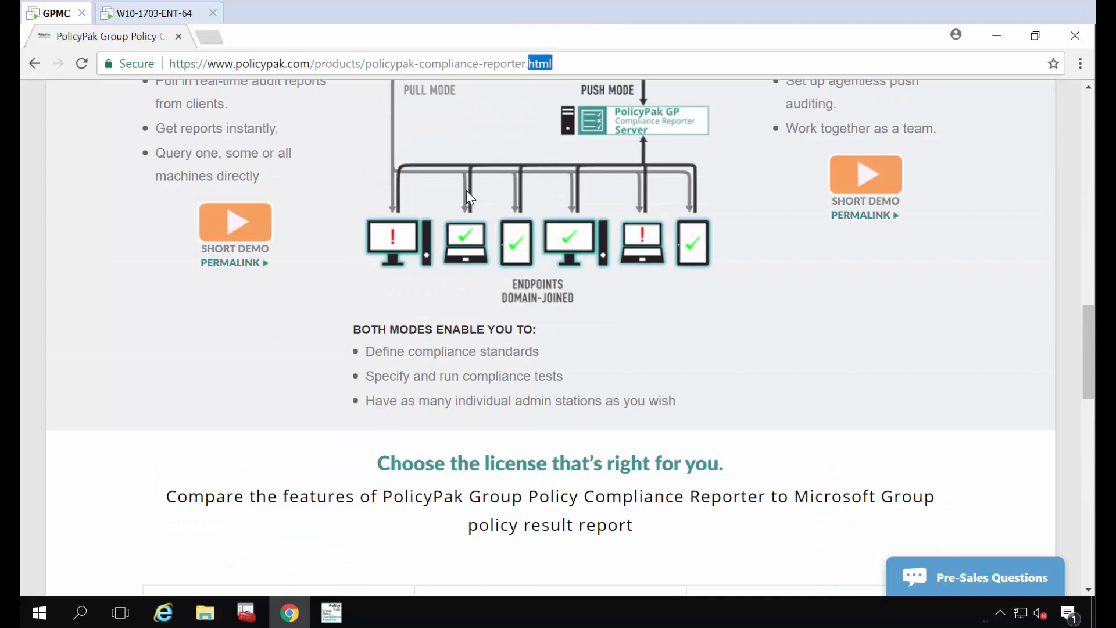
key(ctrl+shift+Left)
key(ctrl+shift+Left)
key(ctrl+shift+Left)
key(ctrl+shift+Left)
key(ctrl+shift+Left)
key(ctrl+shift+Right)
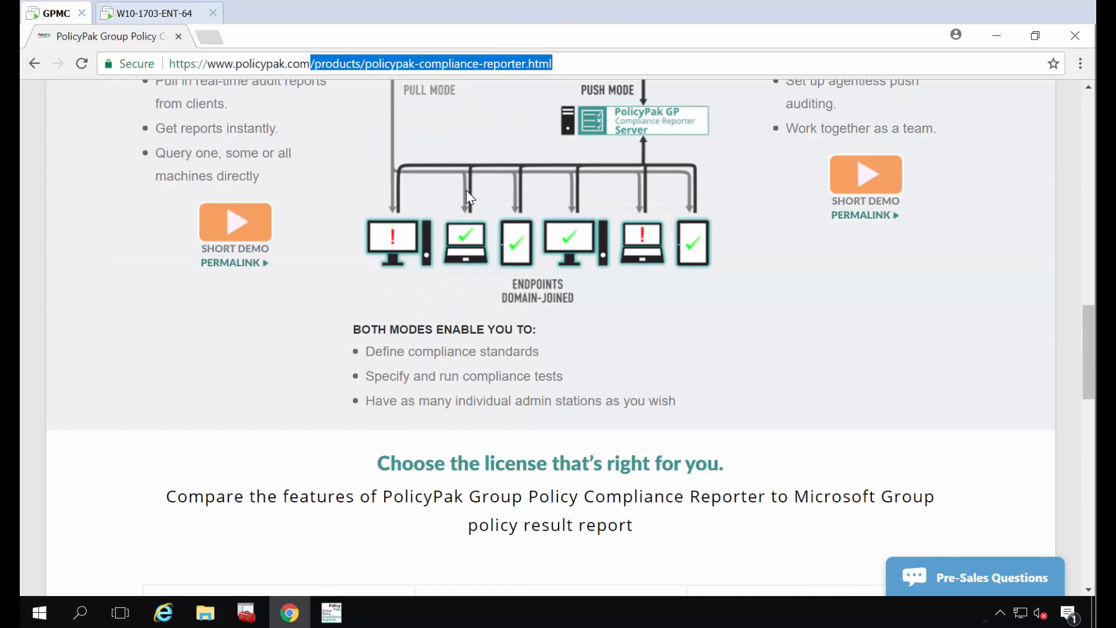
text(/help)
key(Return)
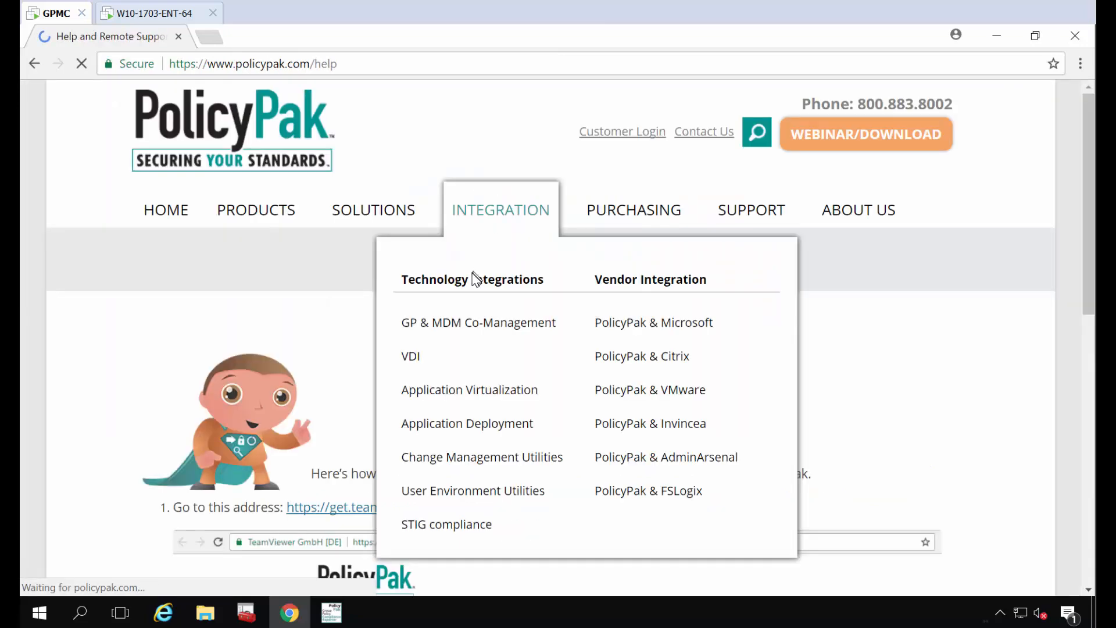
Step: Follow the page's remote support address get.teamviewer.com/pphelp and download the TeamViewer QuickSupport file
scroll(319, 332, down, 3)
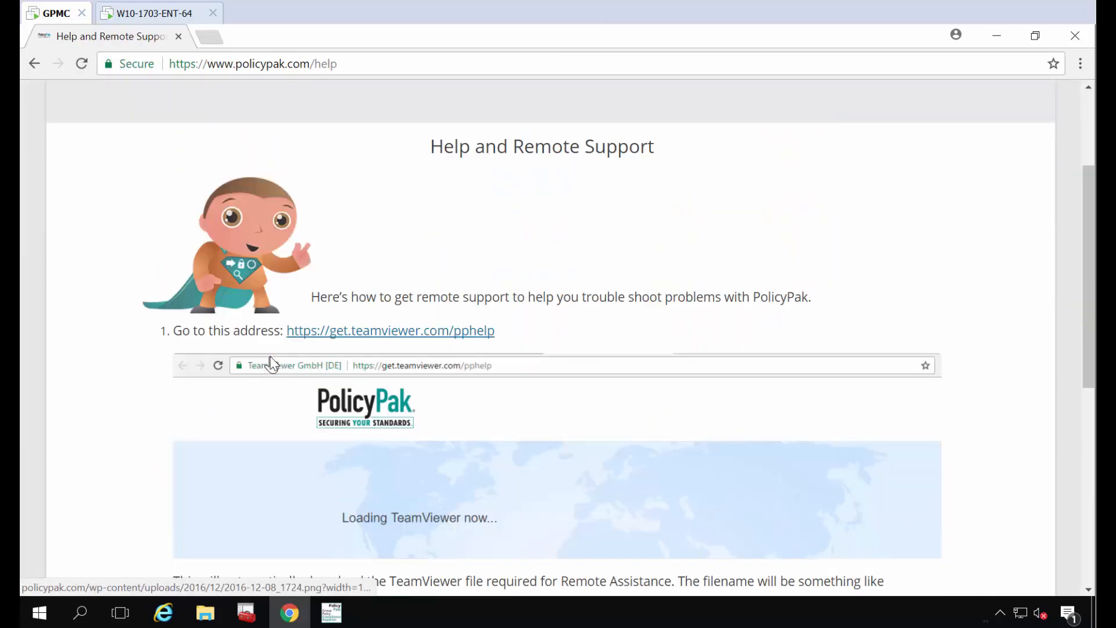
click(326, 332)
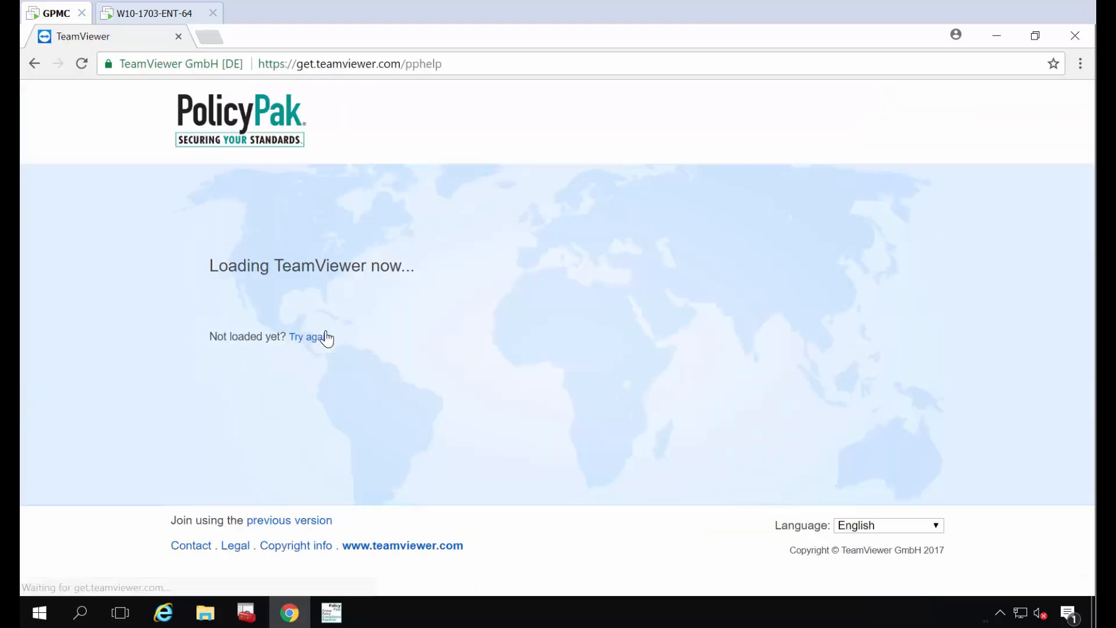
click(325, 338)
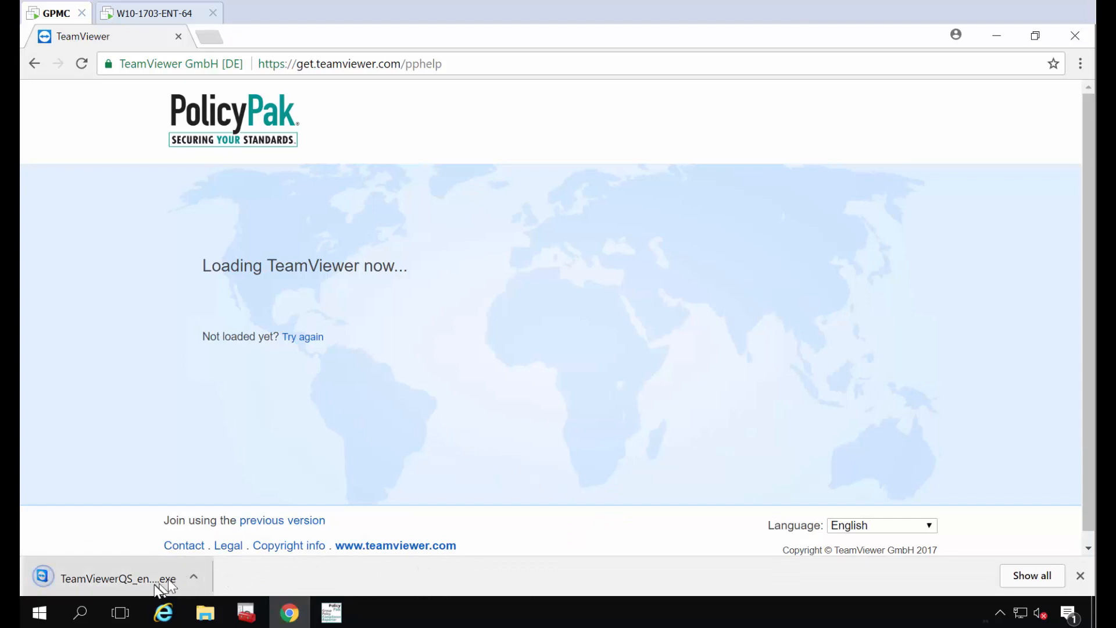
Step: Run the downloaded TeamViewer QuickSupport file, allow it past the security warning, and minimize its window and the browser
click(248, 618)
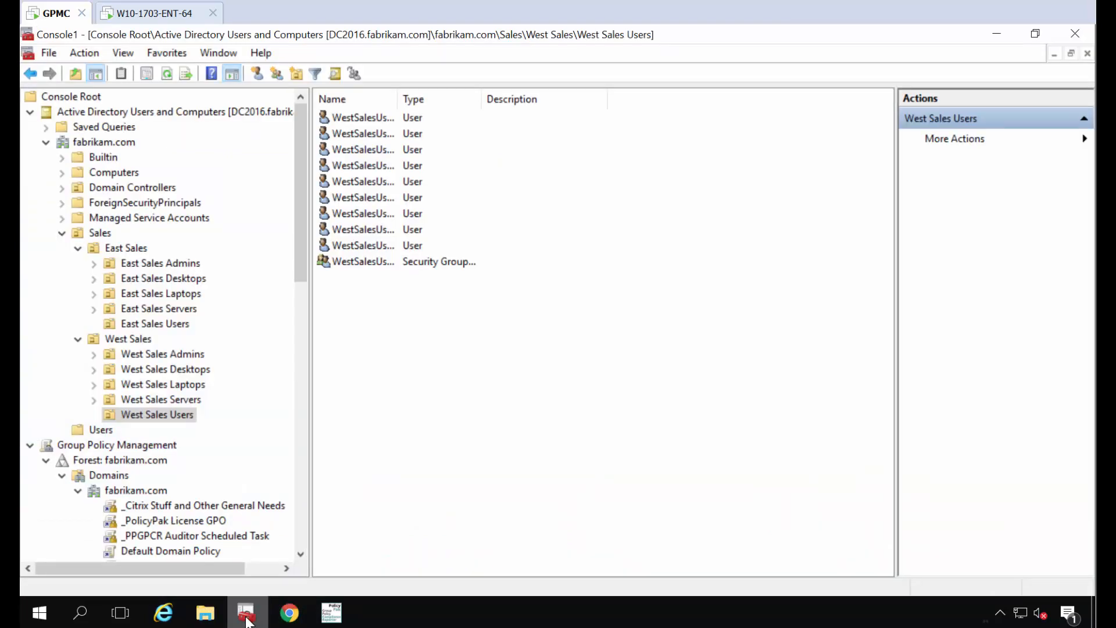
click(248, 619)
click(134, 577)
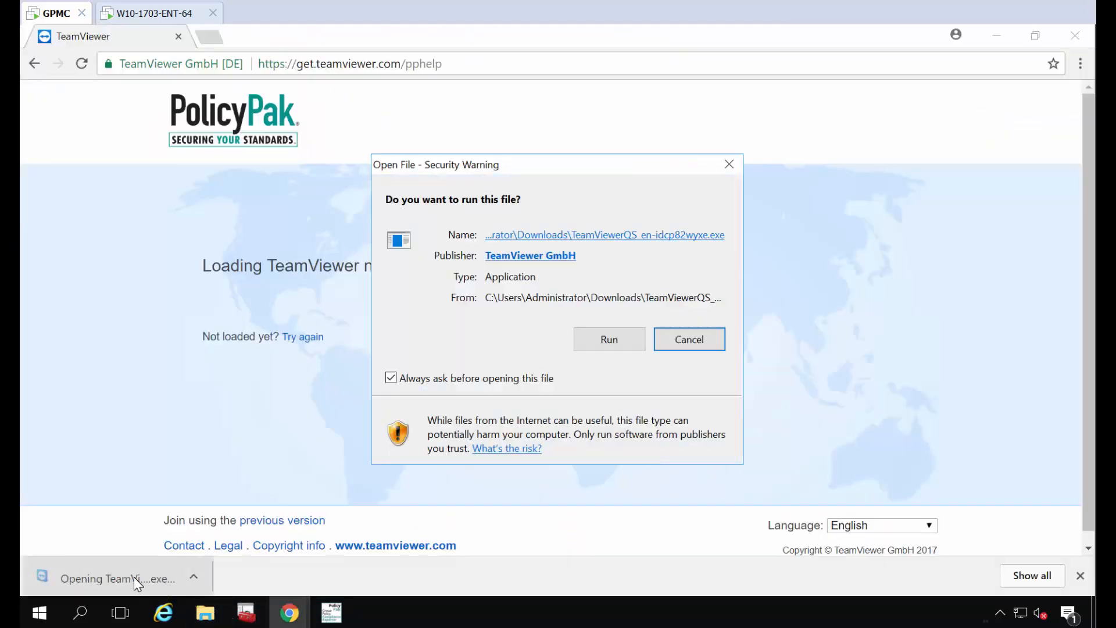
click(605, 339)
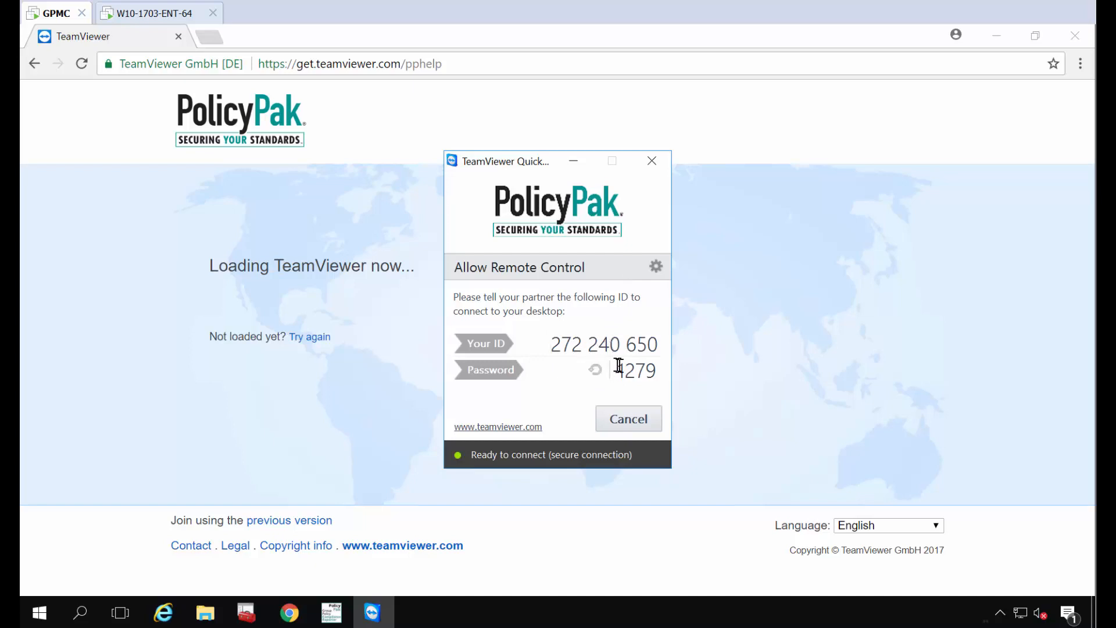
click(574, 161)
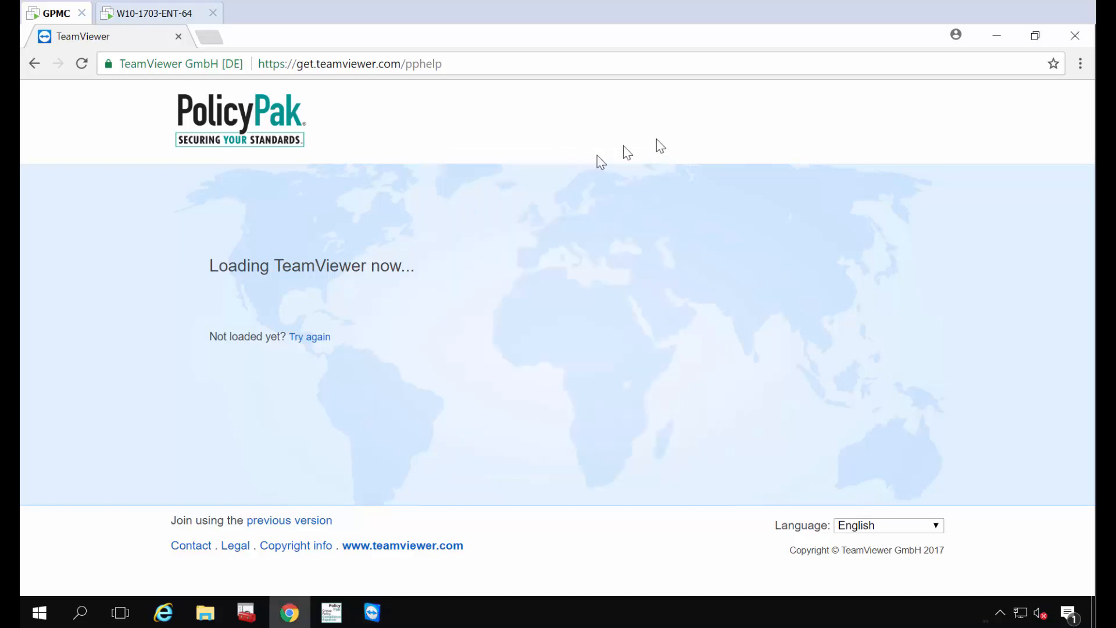
click(994, 42)
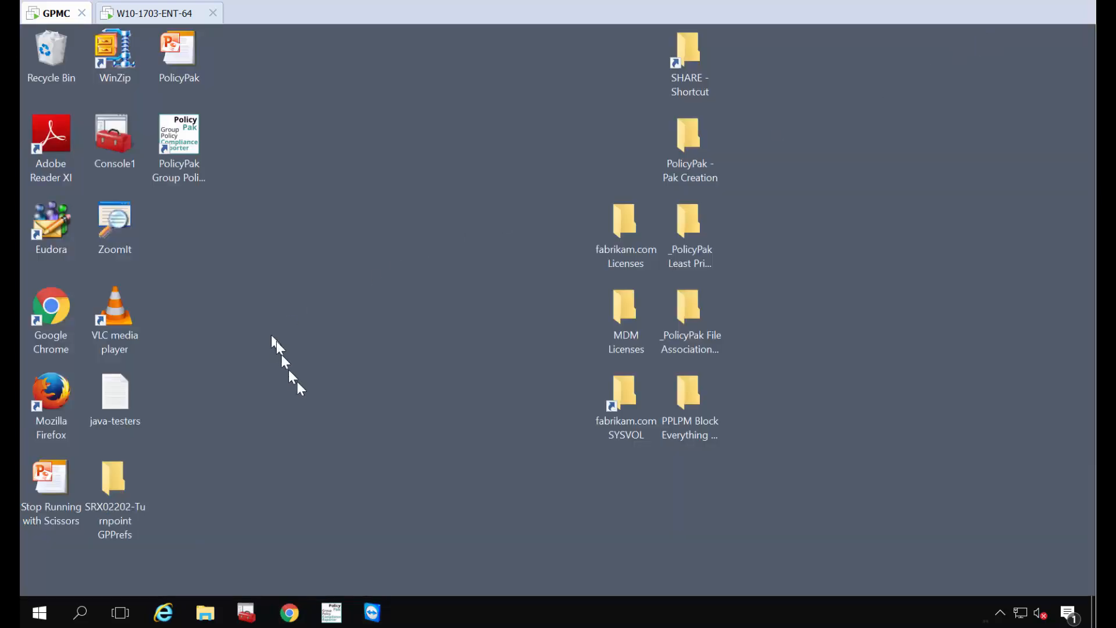
Step: Switch to the Console1 management console and show the PolicyPak Least Privilege Manager settings of the PPLPM Demo 1 GPO under East Sales Users
click(262, 605)
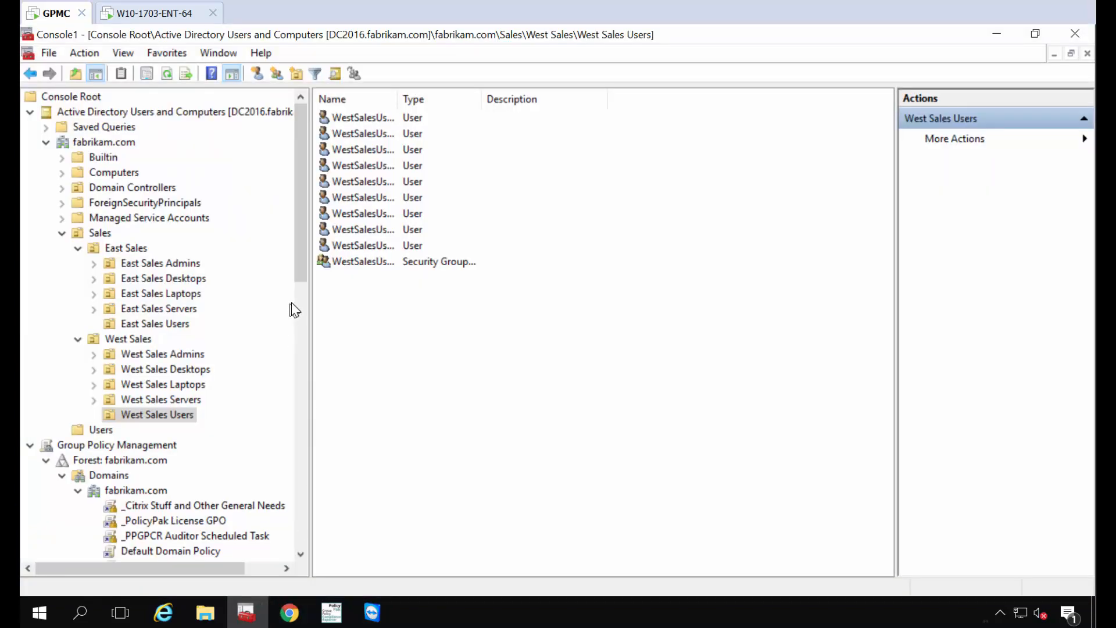
scroll(289, 340, down, 7)
scroll(289, 352, down, 1)
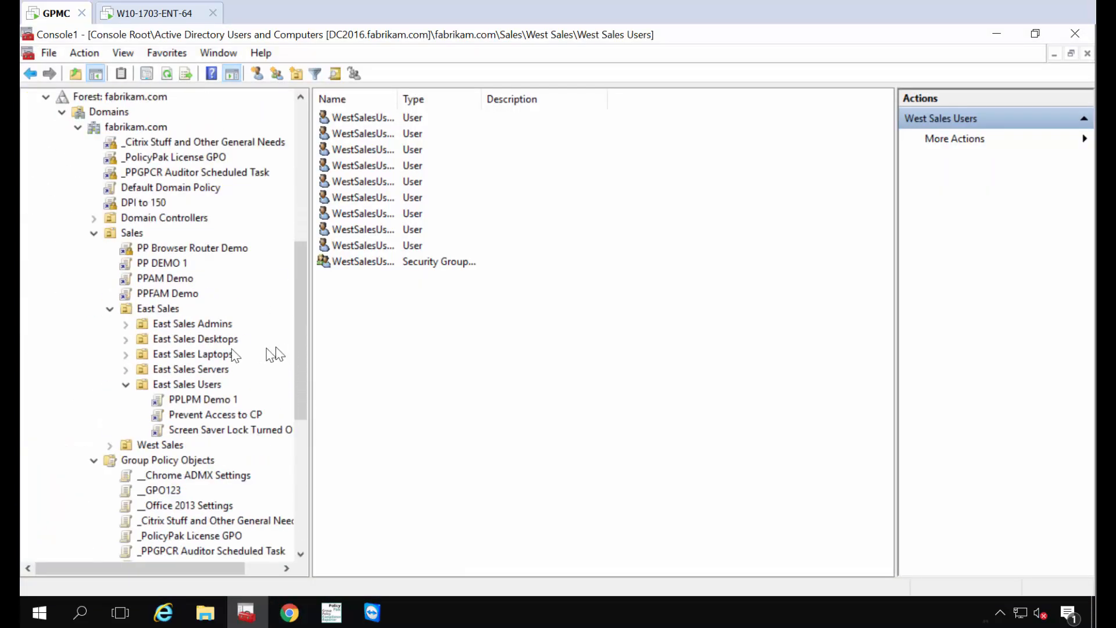
click(183, 384)
click(186, 401)
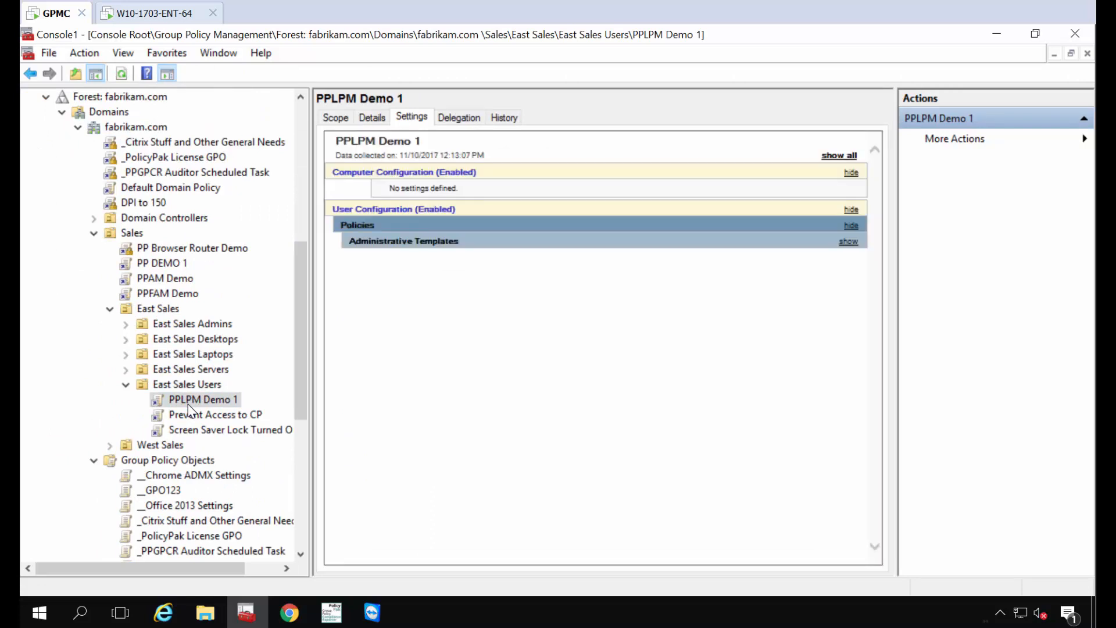
click(428, 243)
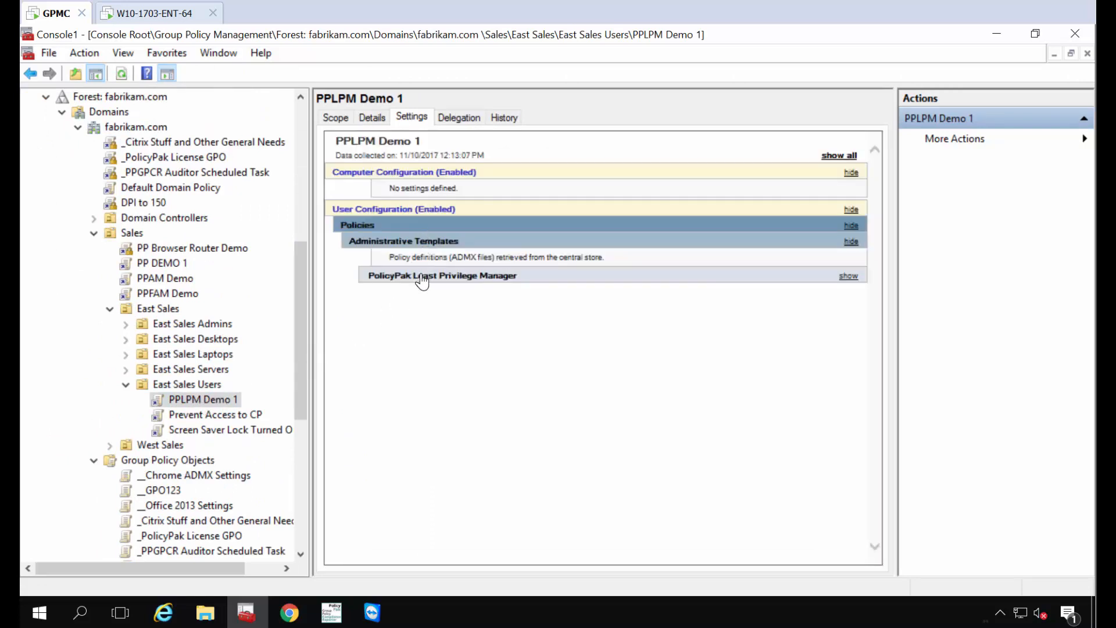
click(424, 277)
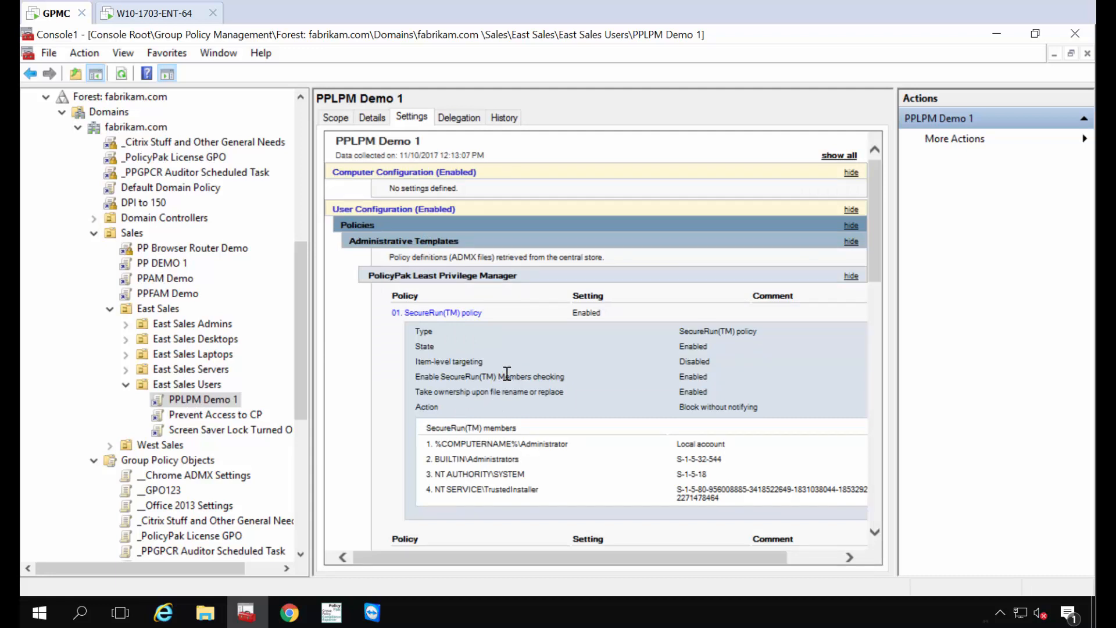
Step: Show the Administrative Templates settings of the _PolicyPak License GPO and briefly view the W10-1703-ENT-64 machine's desktop
click(162, 158)
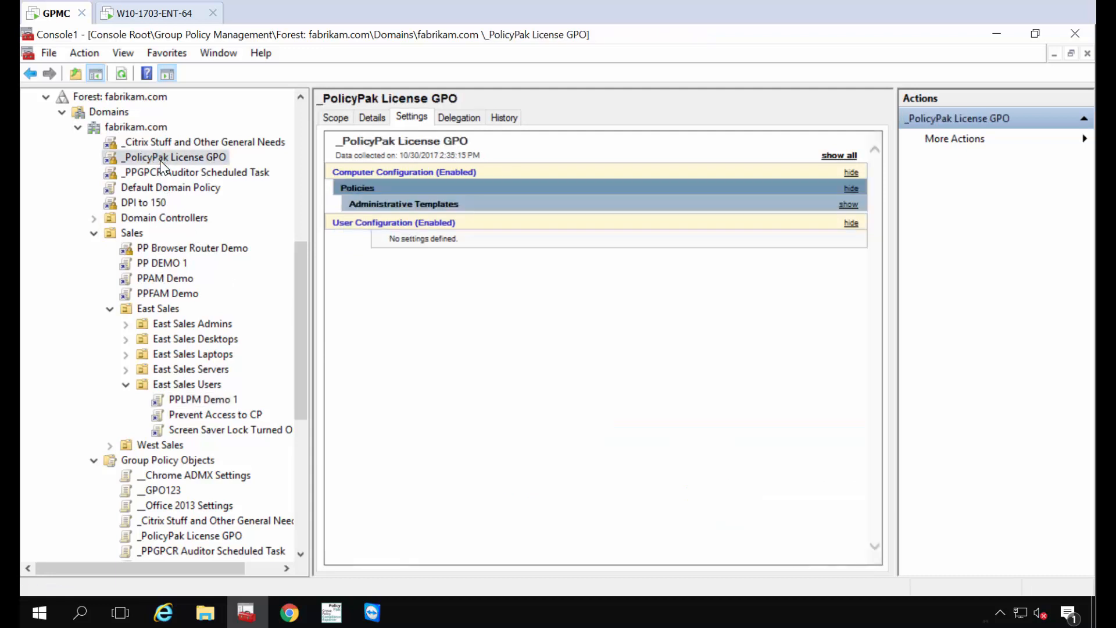
click(453, 210)
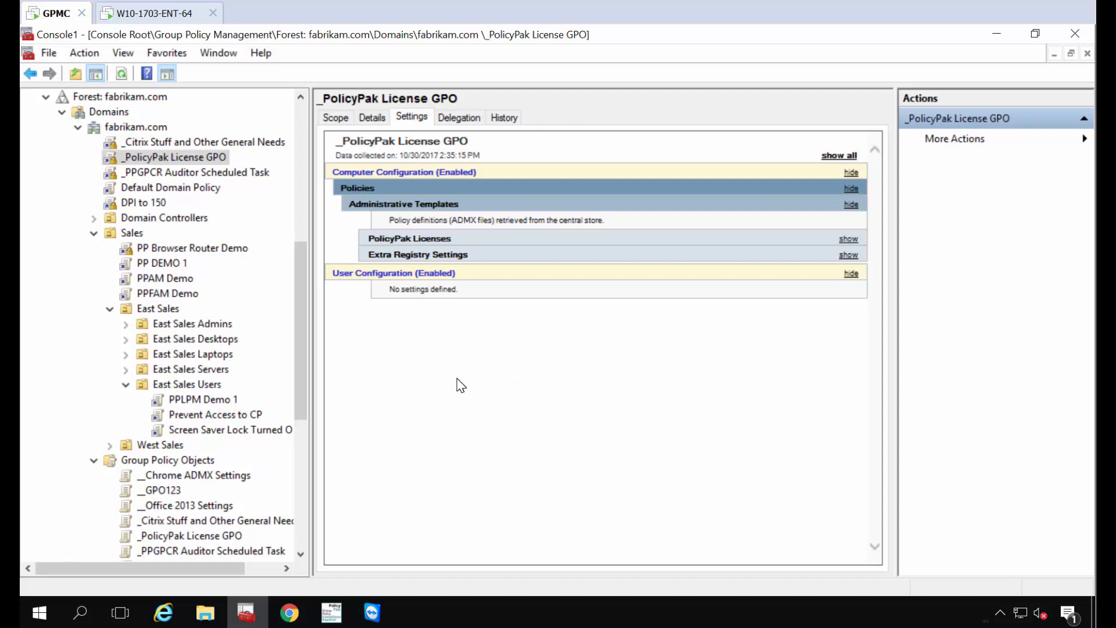
click(148, 17)
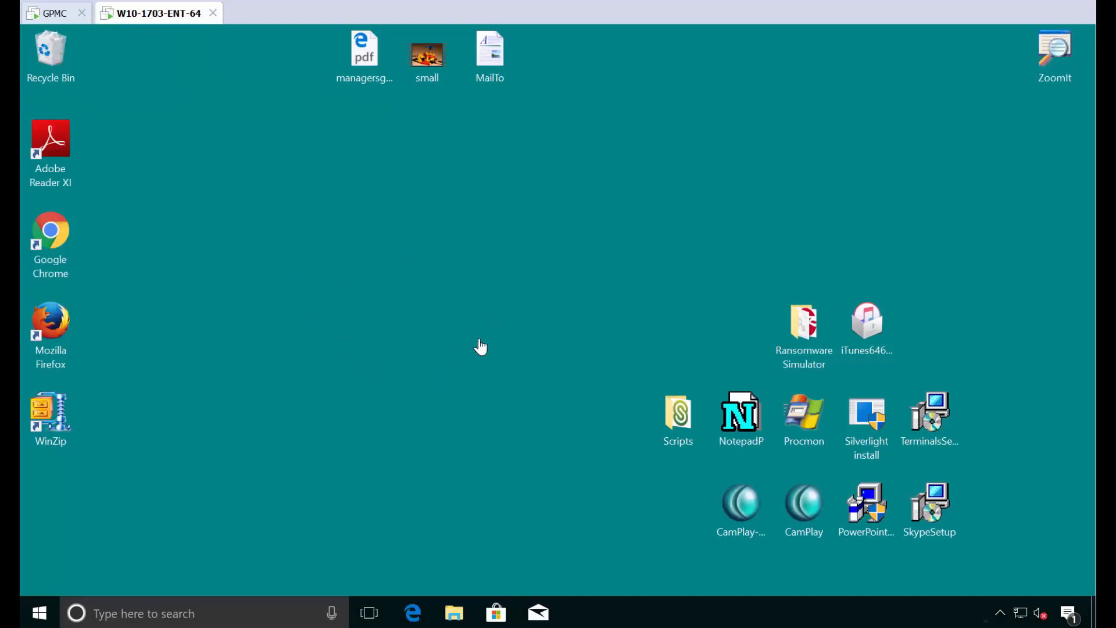
click(62, 18)
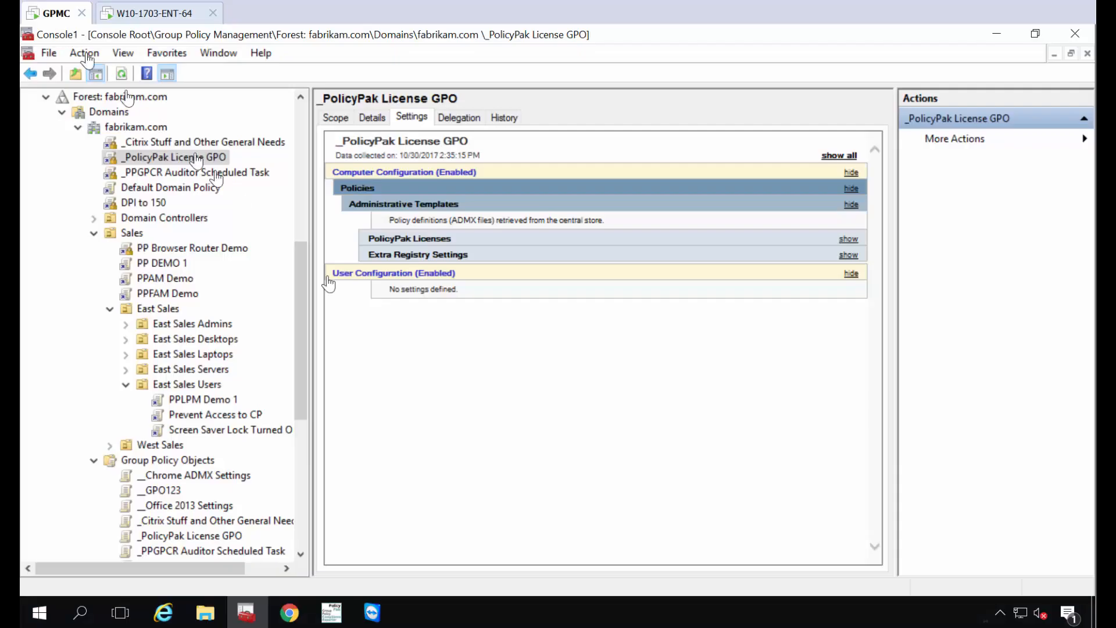
Step: Switch to Remote Desktop Connection on the GPMC machine and try to connect to 192.168.3.100
click(996, 36)
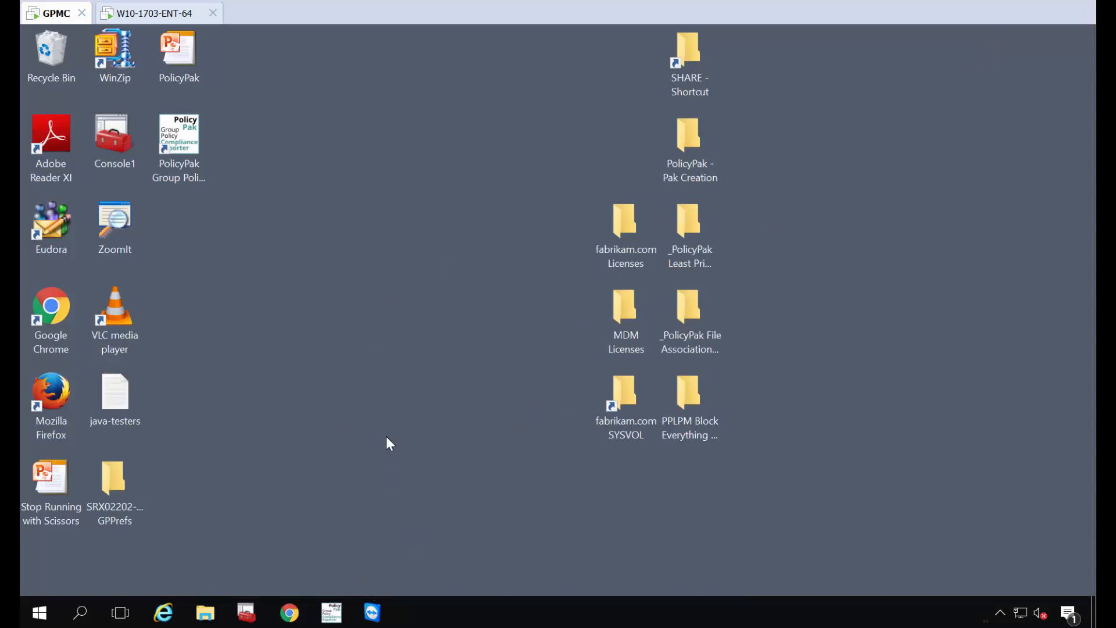
key(super)
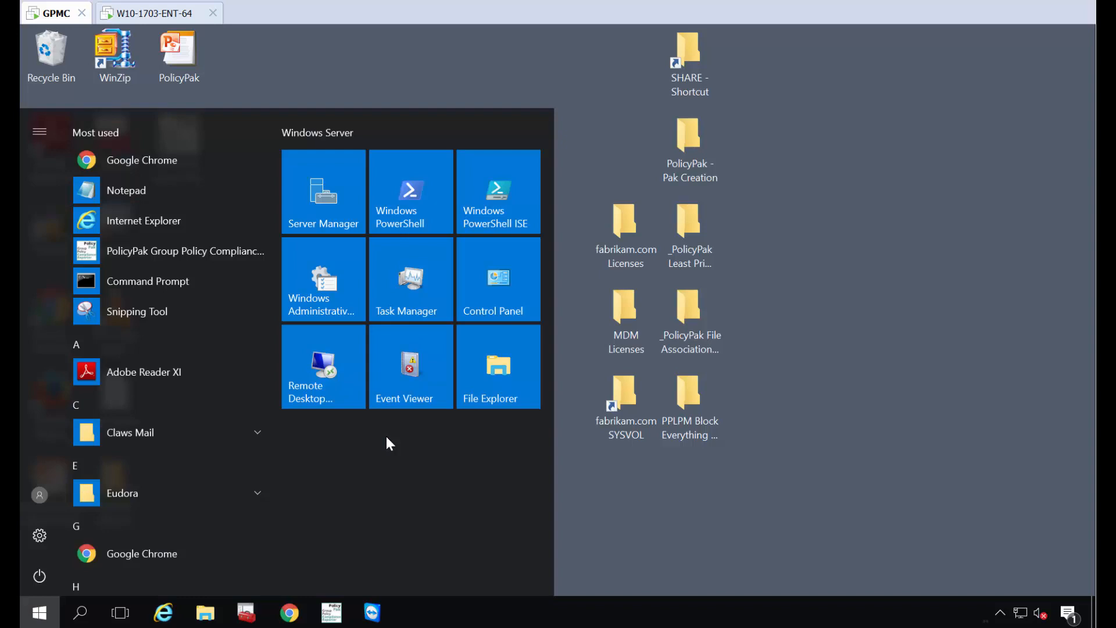
text(rd)
key(Return)
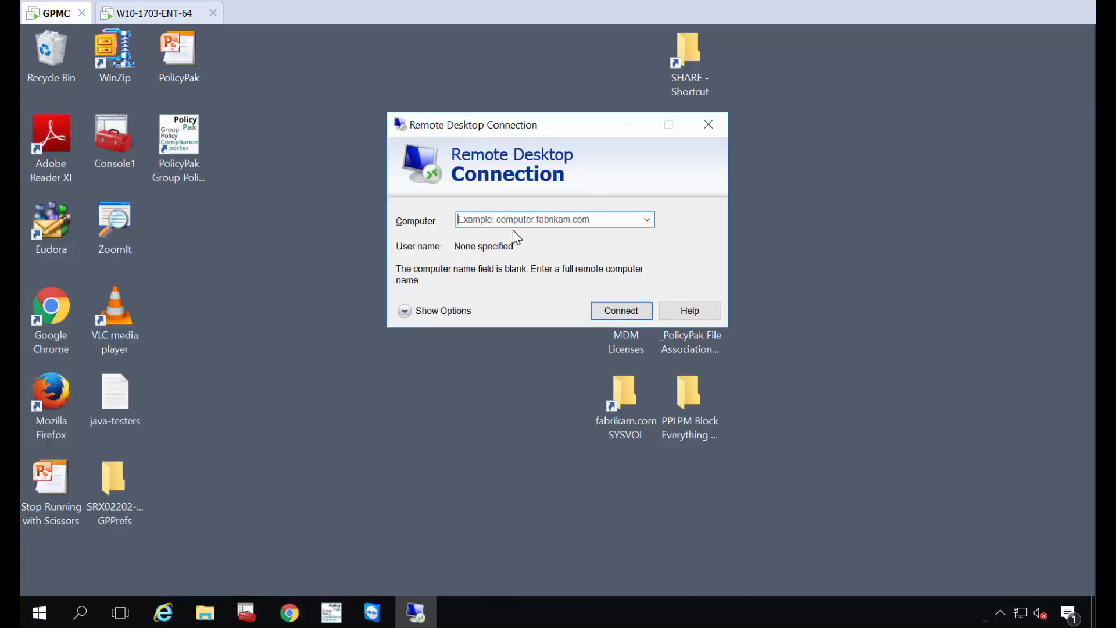
text(192.168.3.100)
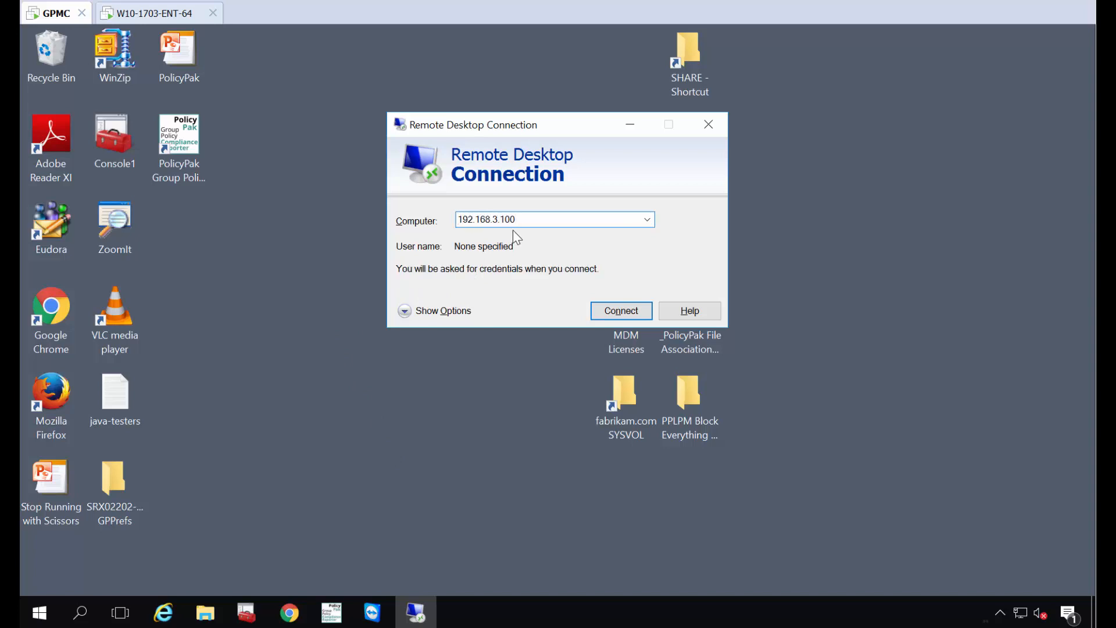
key(Return)
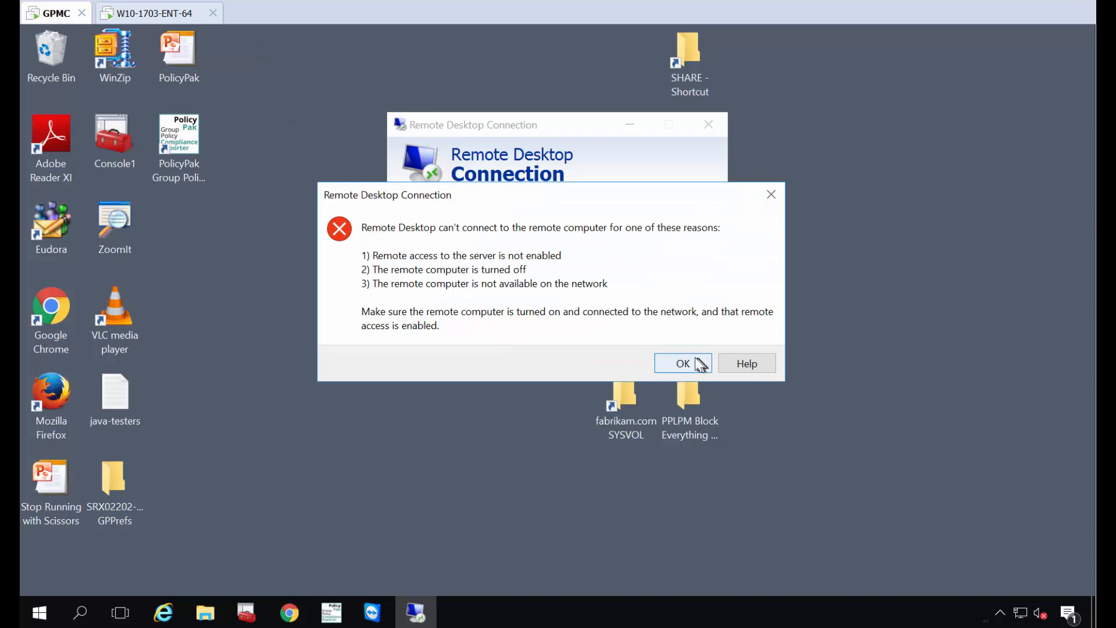
click(692, 358)
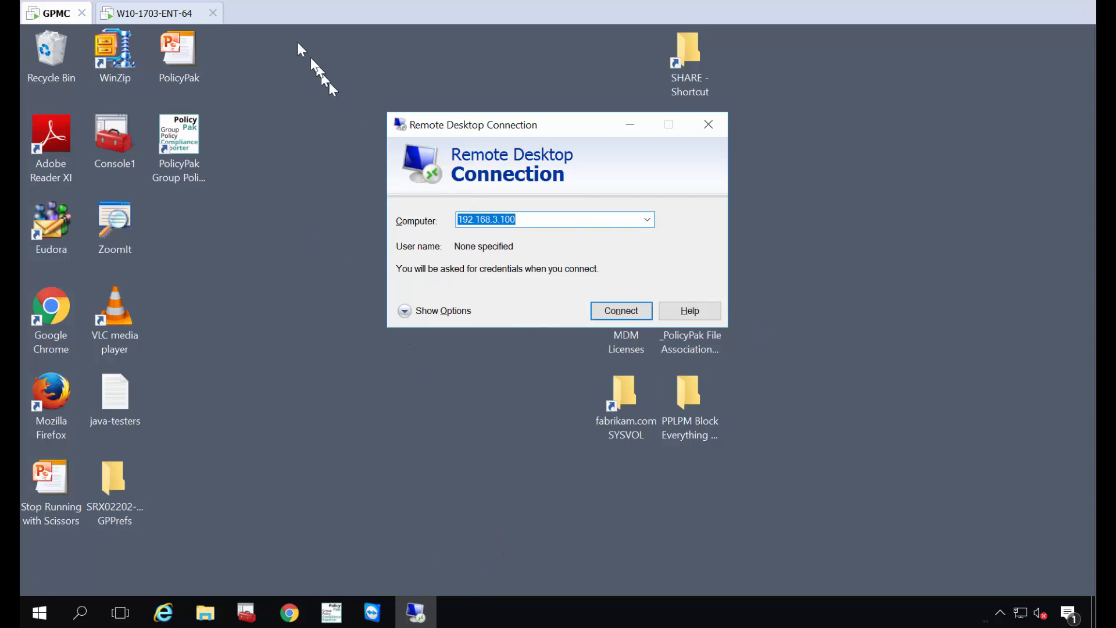
Step: Switch to the W10-1703-ENT-64 machine and try to open its Network and Sharing Center
click(151, 19)
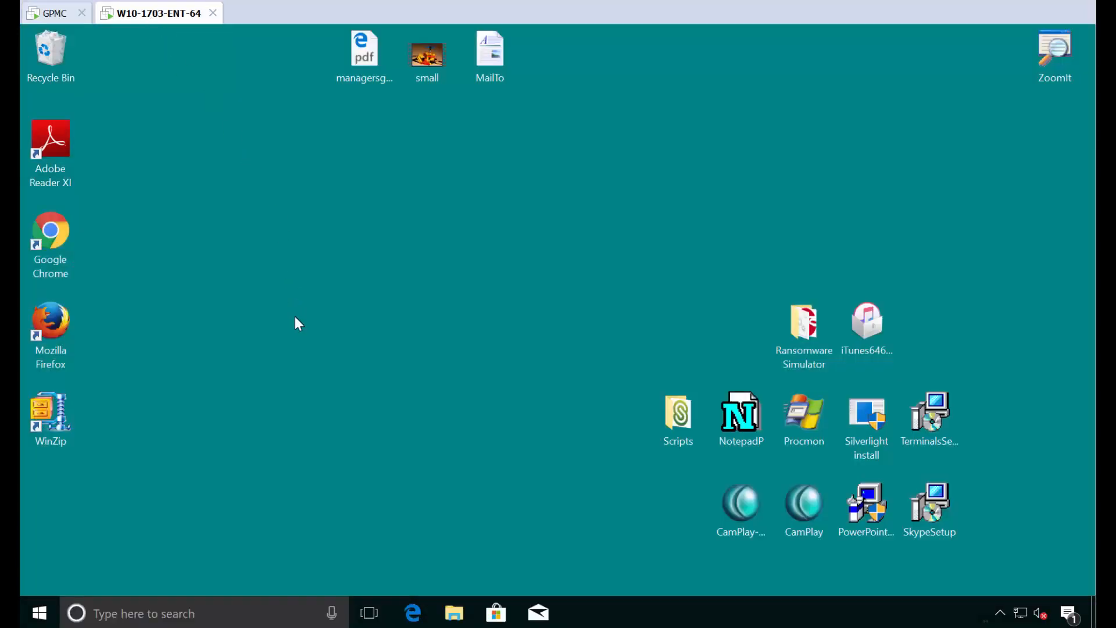
right_click(1020, 612)
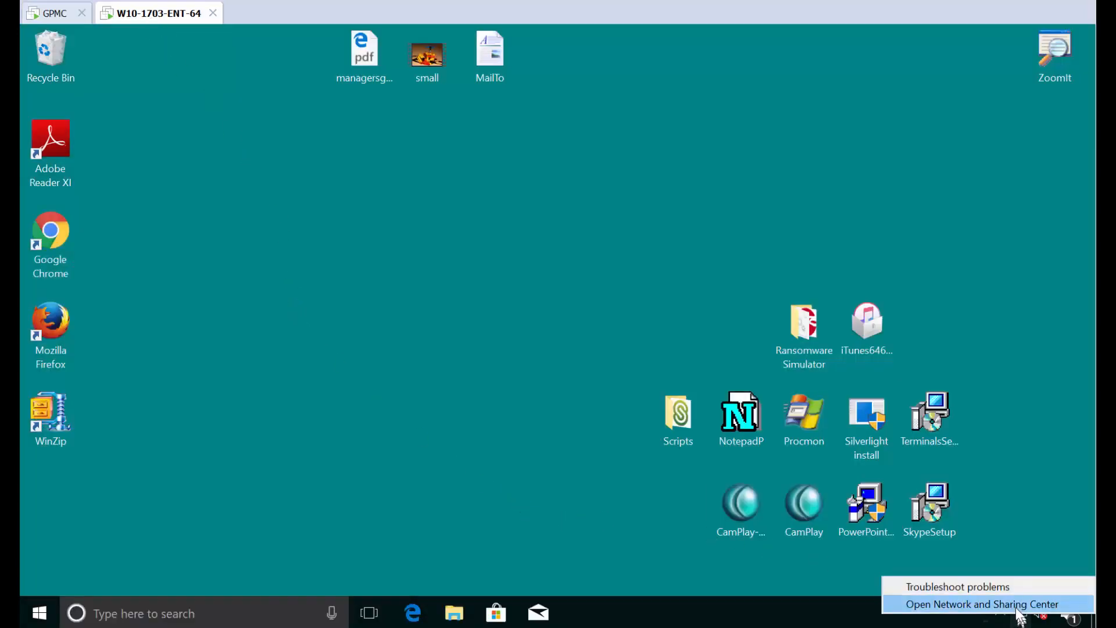
click(1012, 603)
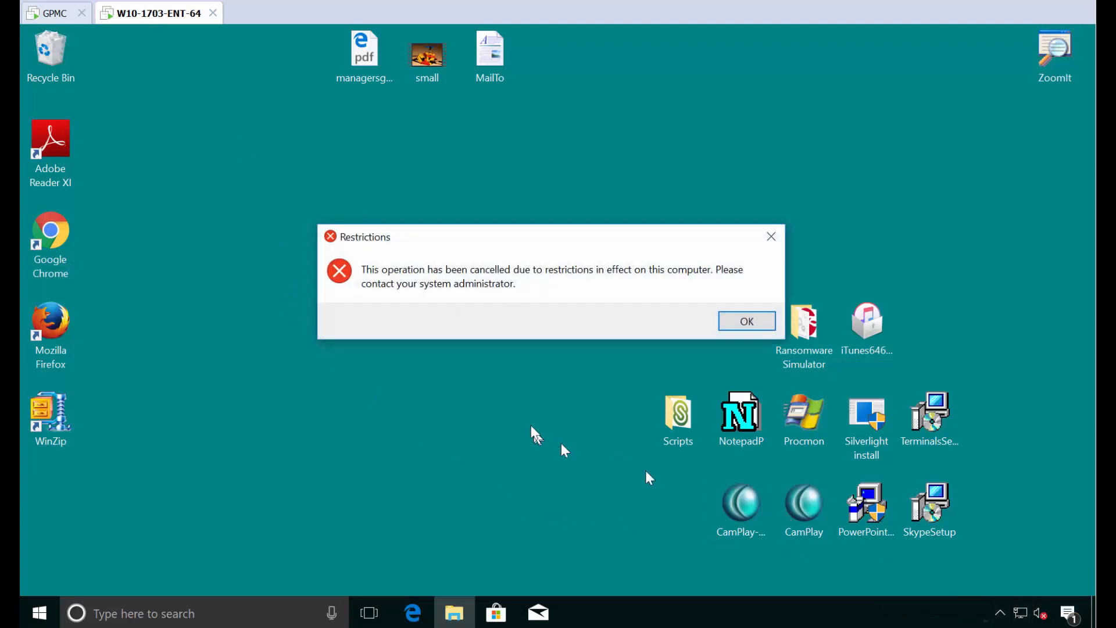
click(760, 327)
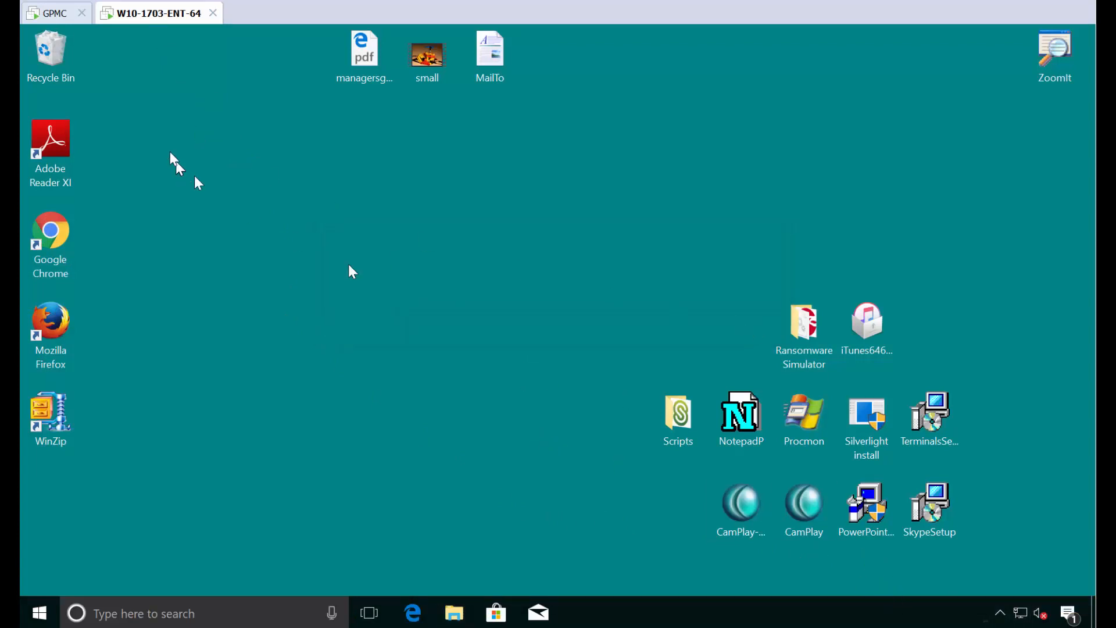
Step: Switch to Console1 on the GPMC machine and disable the Prevent Access to CP GPO link under East Sales Users
click(56, 19)
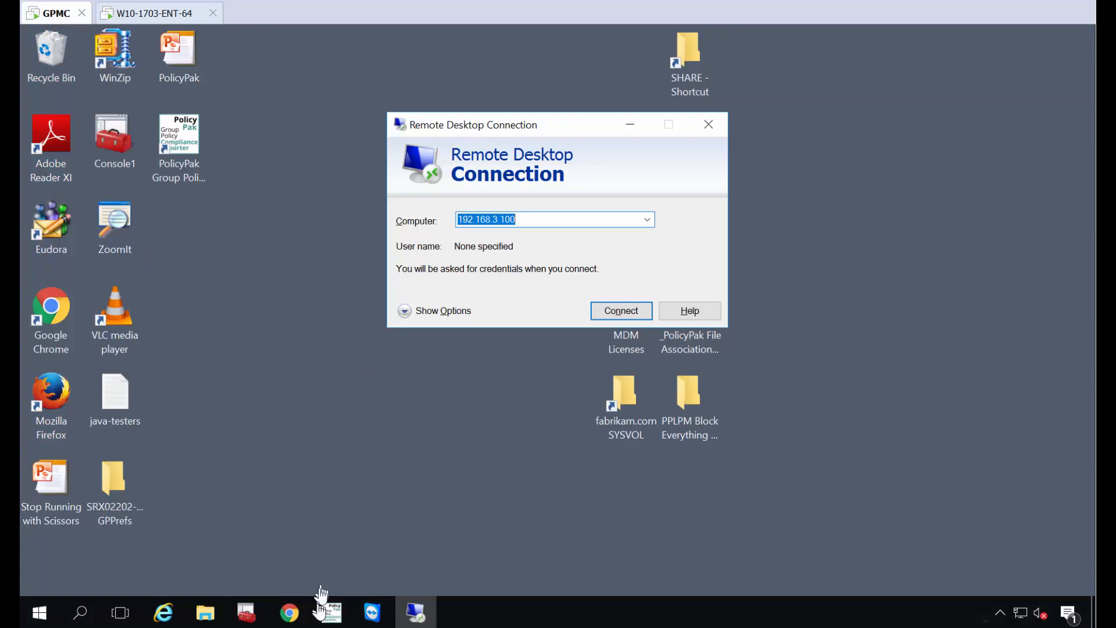
click(247, 613)
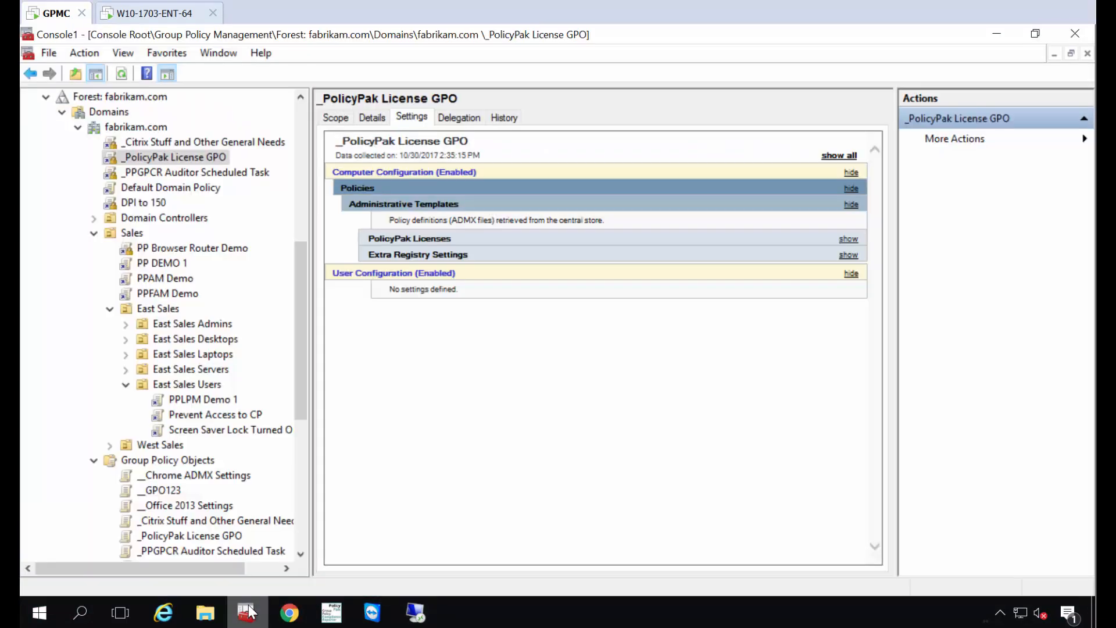
right_click(208, 419)
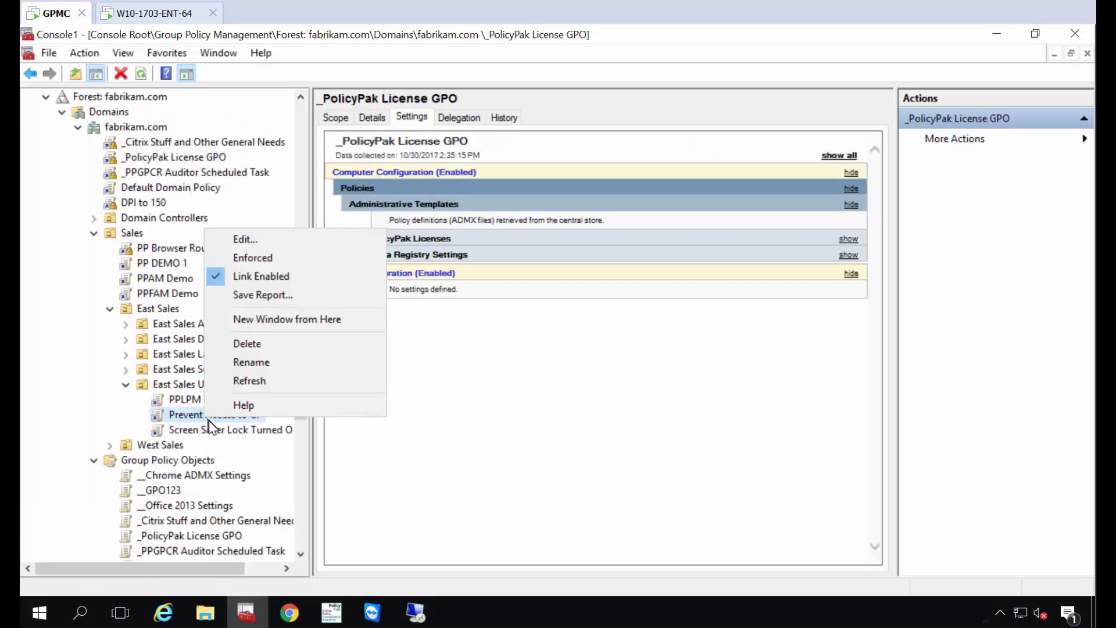
click(257, 281)
Step: Switch to the W10-1703-ENT-64 machine, open a Command Prompt and run gpupdate
click(154, 14)
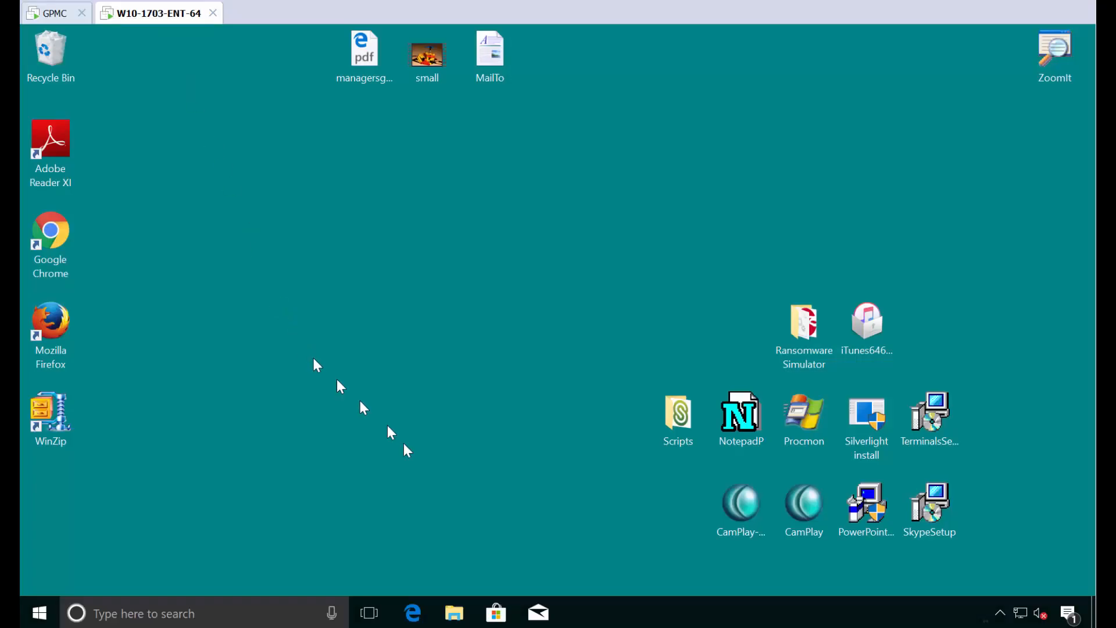
key(super)
text(dmd)
key(Return)
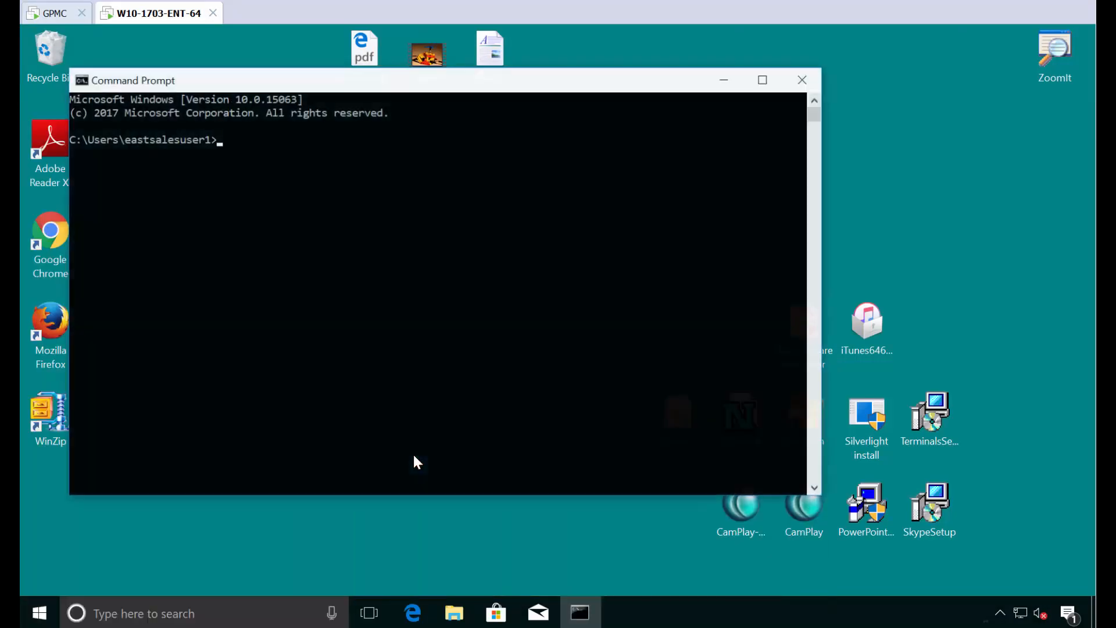
text(gpupdate)
key(Return)
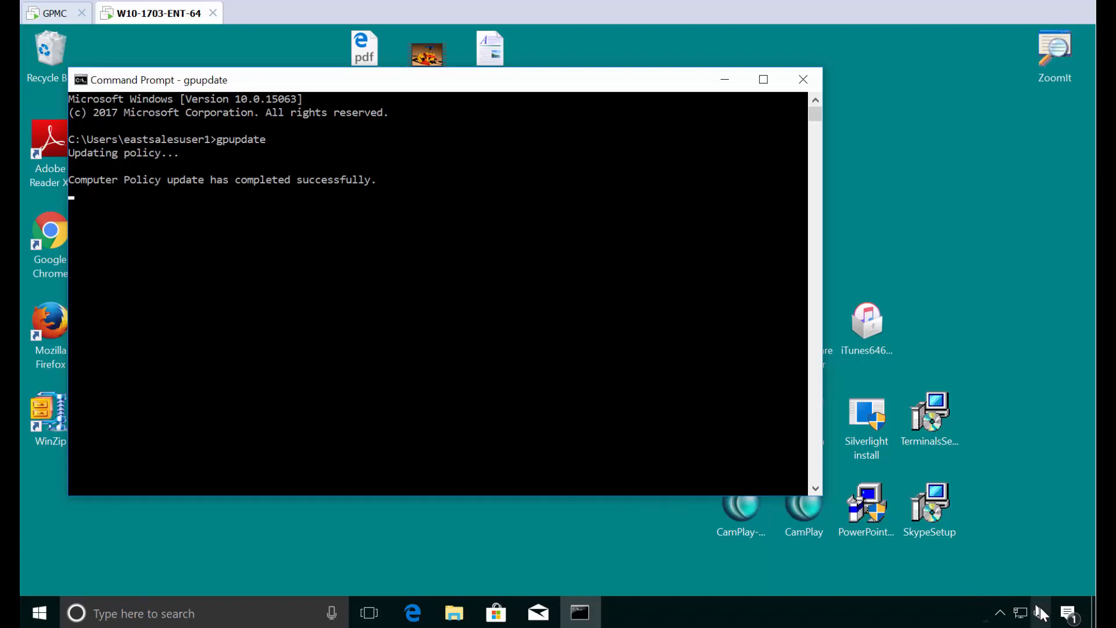
Step: Open the Network and Sharing Center and go to Windows Firewall from there
right_click(1020, 613)
click(1017, 605)
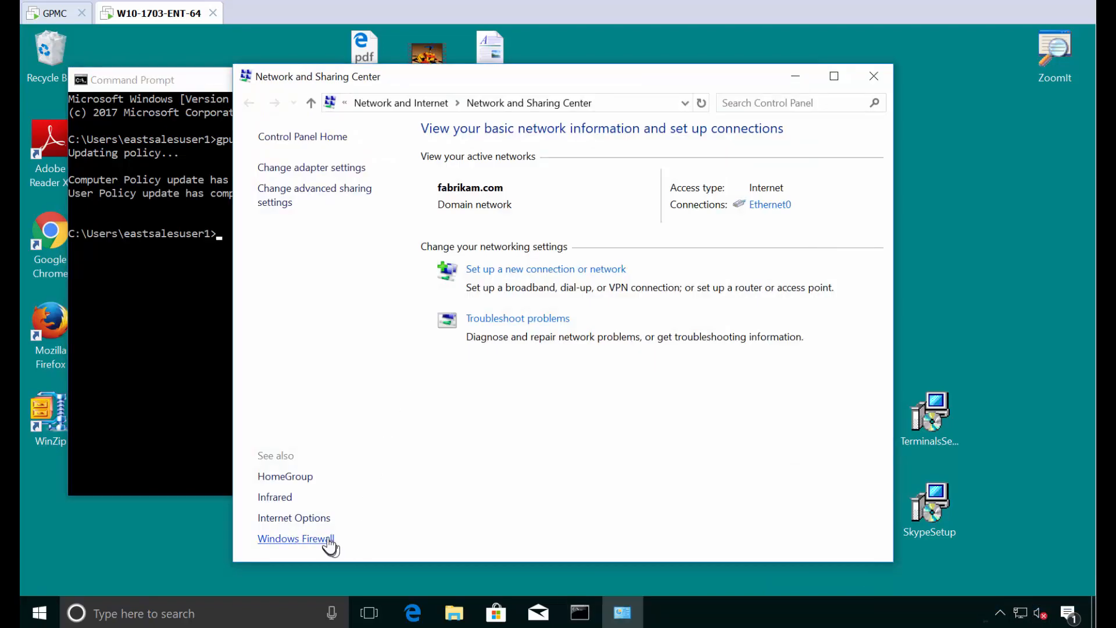
click(329, 541)
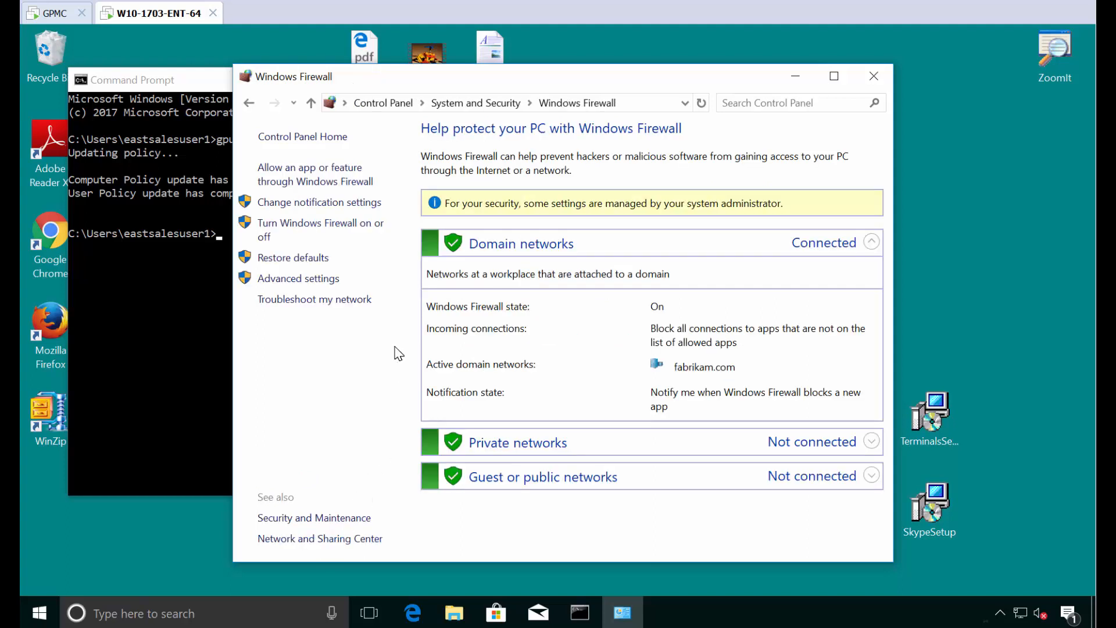
Step: Open the settings for turning Windows Firewall on or off, authorising with the admin user name and password
click(349, 232)
click(468, 424)
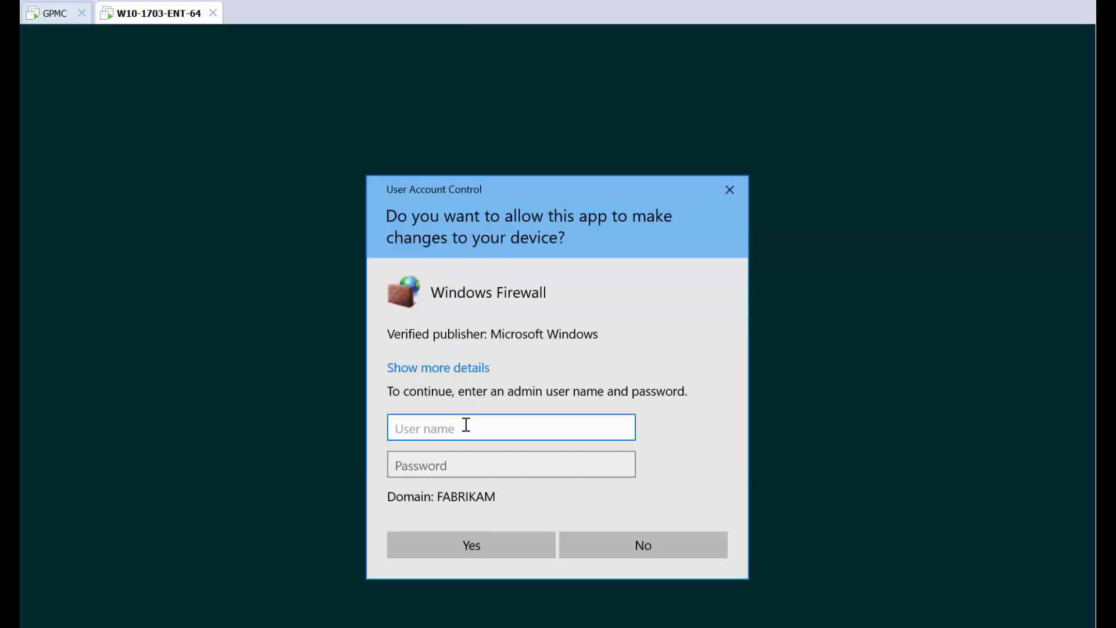
text(a)
key(Tab)
text(P)
key(Return)
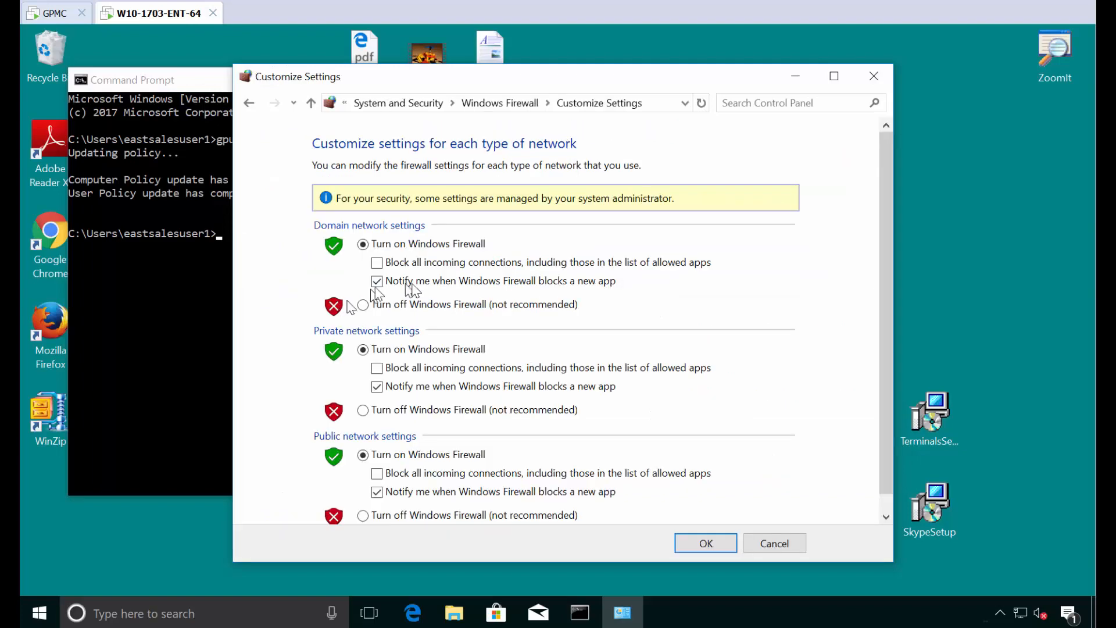
Step: Turn off Windows Firewall for the domain, private and public networks, apply the settings and close the window
click(411, 305)
click(411, 410)
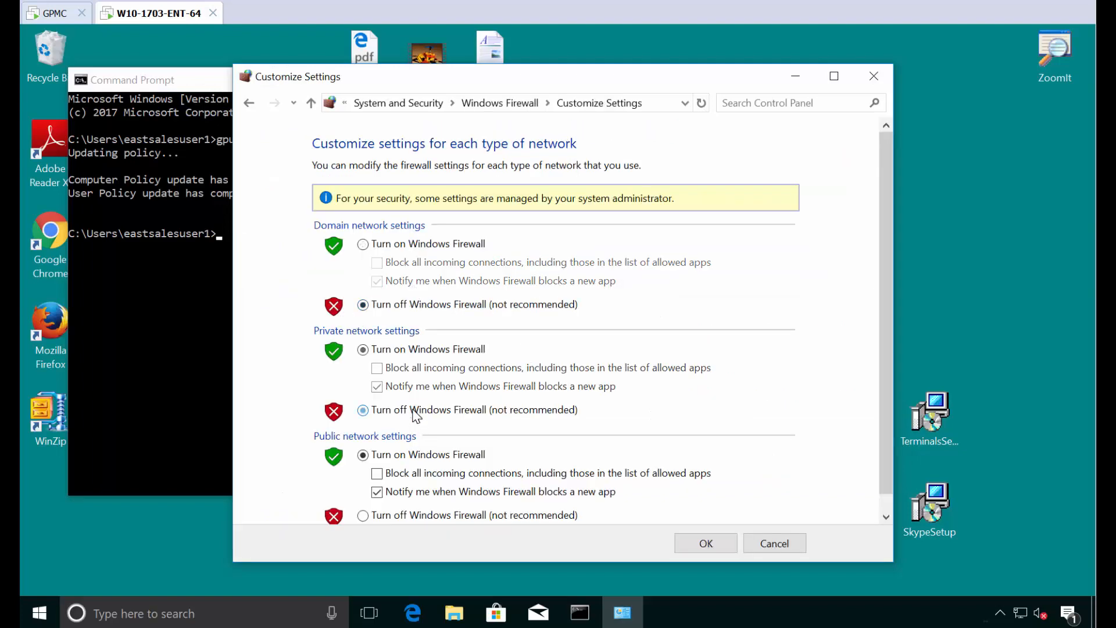
click(422, 515)
click(719, 543)
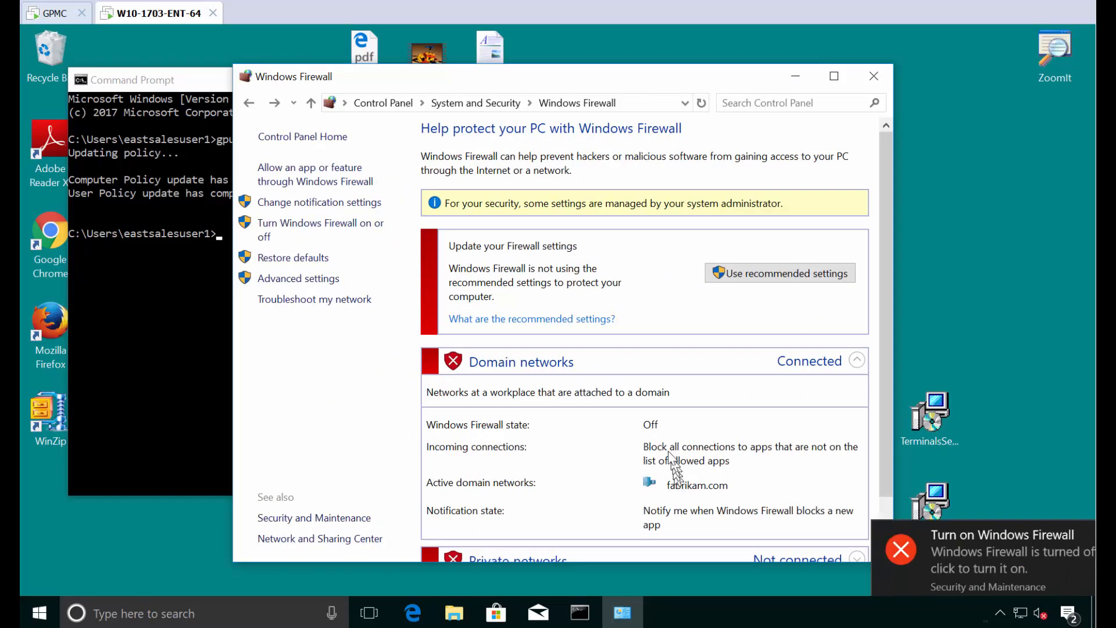
click(873, 77)
click(534, 517)
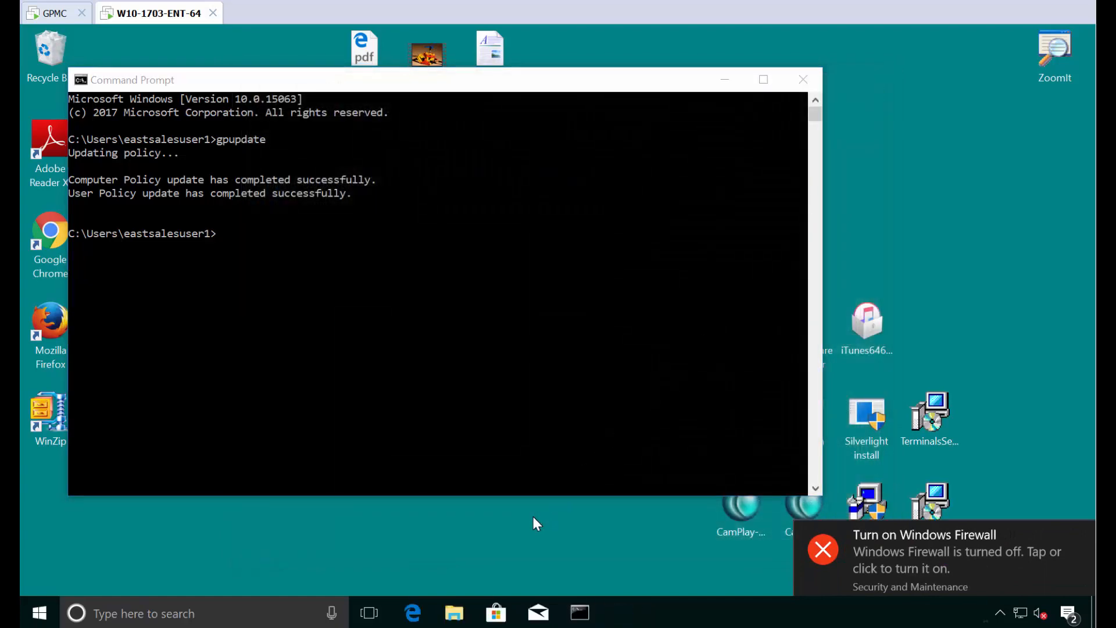
Step: Open the system's About settings and go to the related System info window
key(super+x)
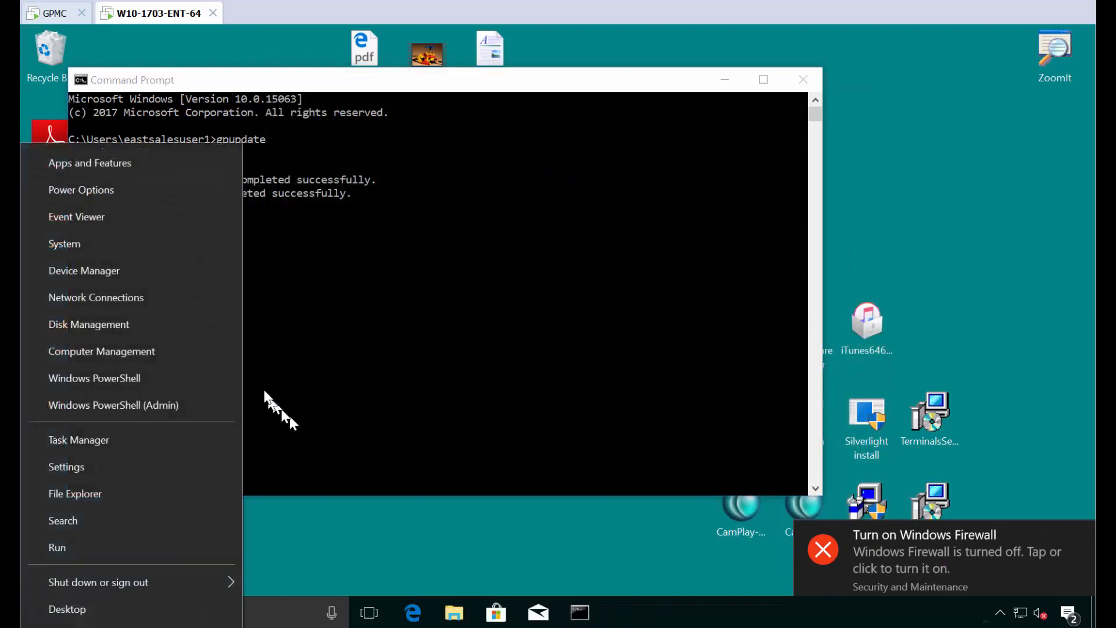
click(87, 245)
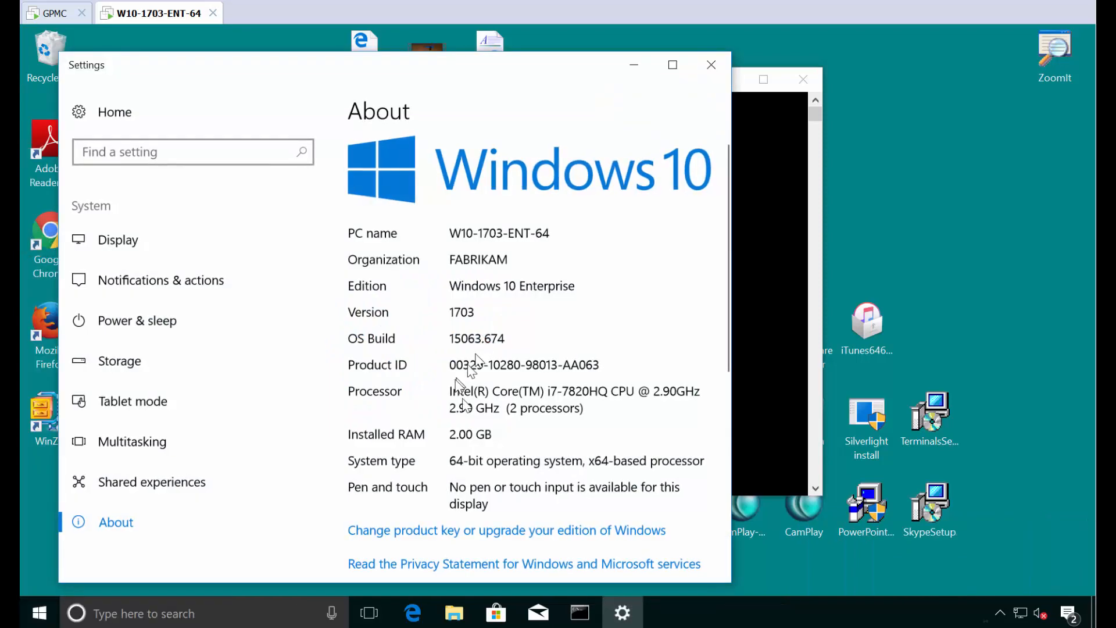
scroll(538, 492, down, 5)
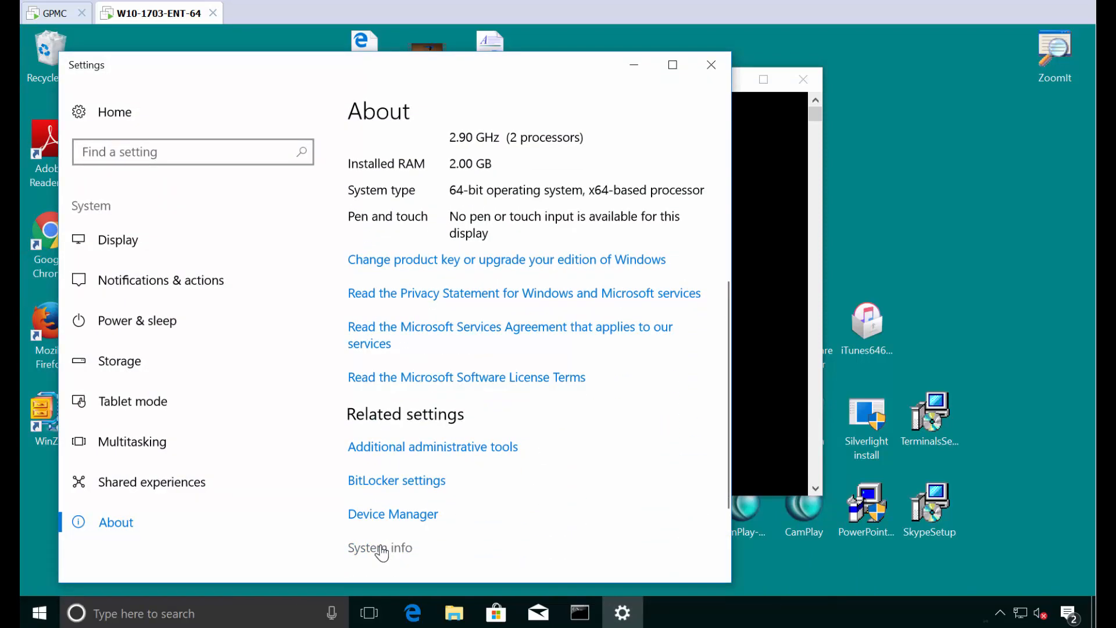
click(381, 549)
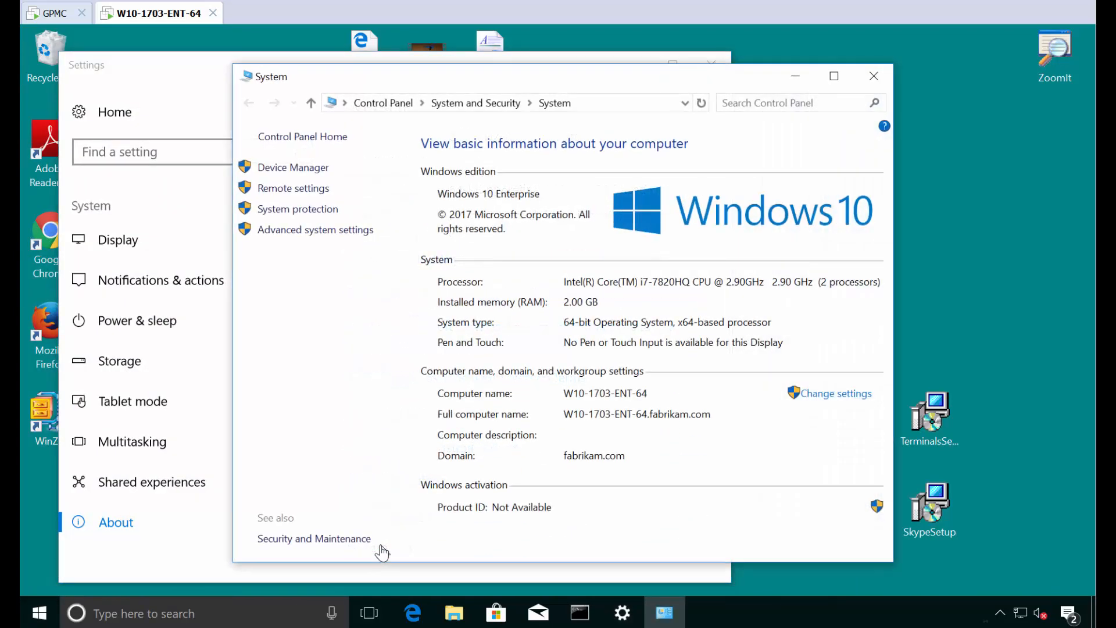
Step: Open the advanced system settings with the admin user name and password and show the Remote options
click(309, 232)
text(a)
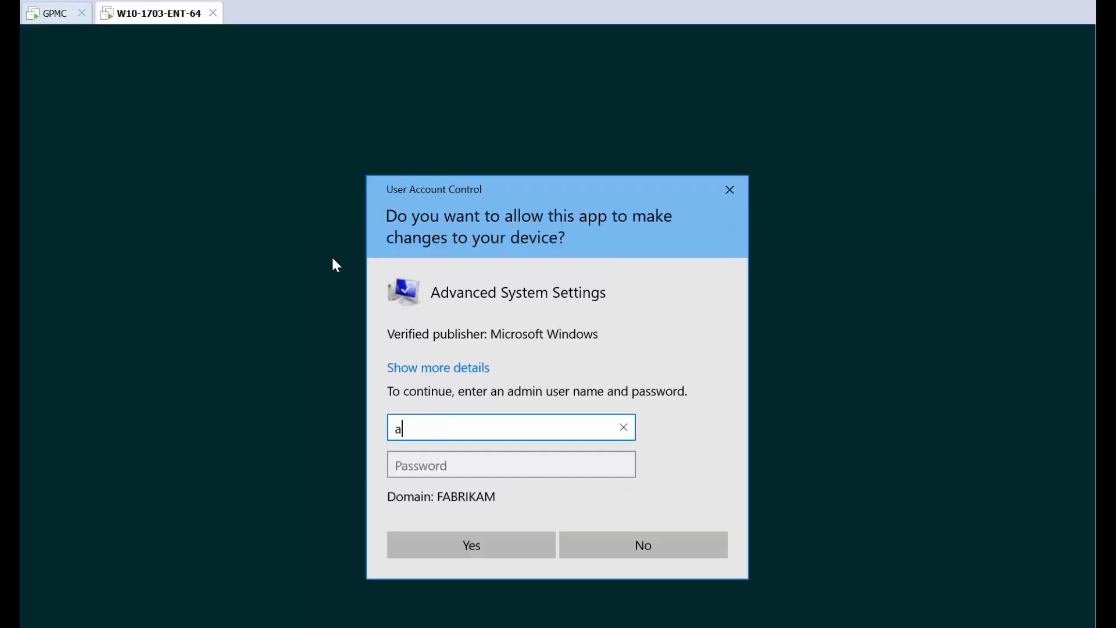
key(Tab)
text(••)
key(Return)
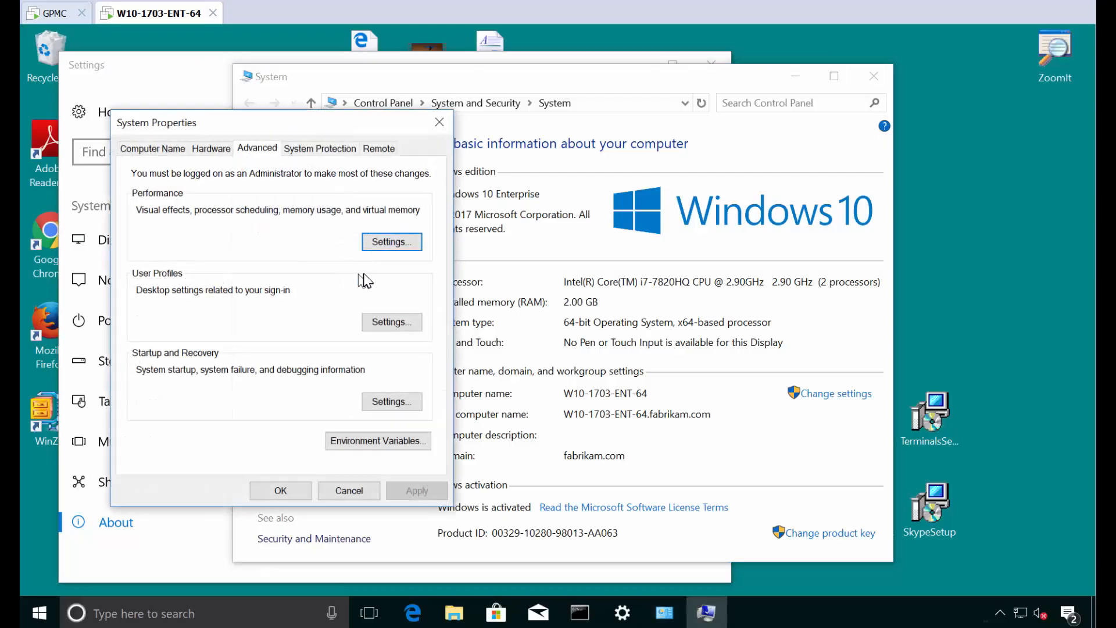
click(372, 152)
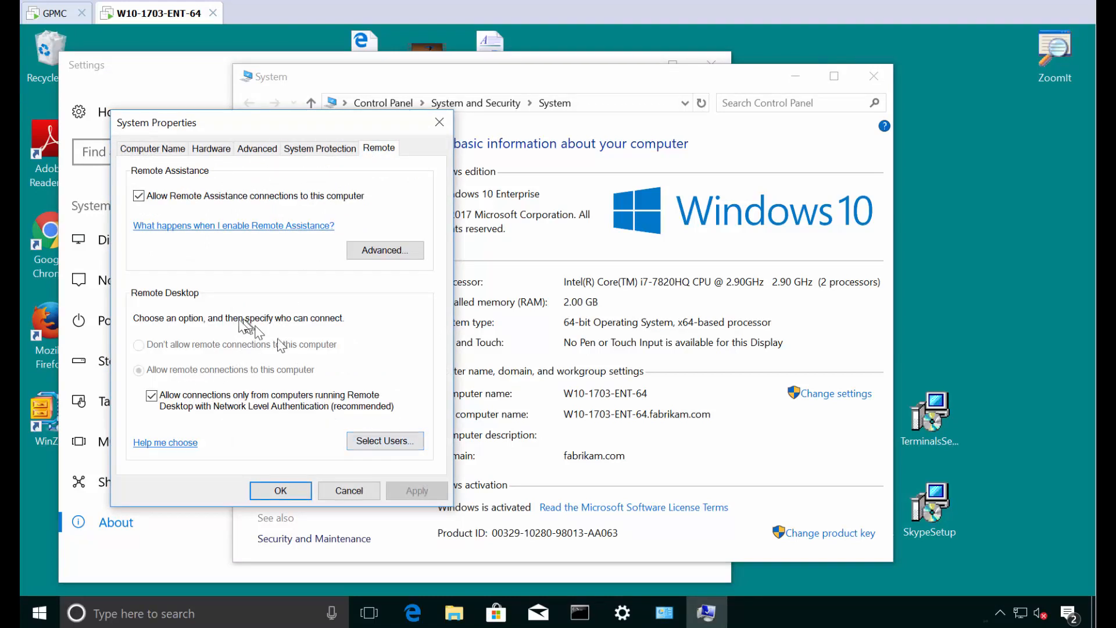
Step: Add the fabrikam.com Domain Users group to the Remote Desktop Users and accept the system properties
click(365, 441)
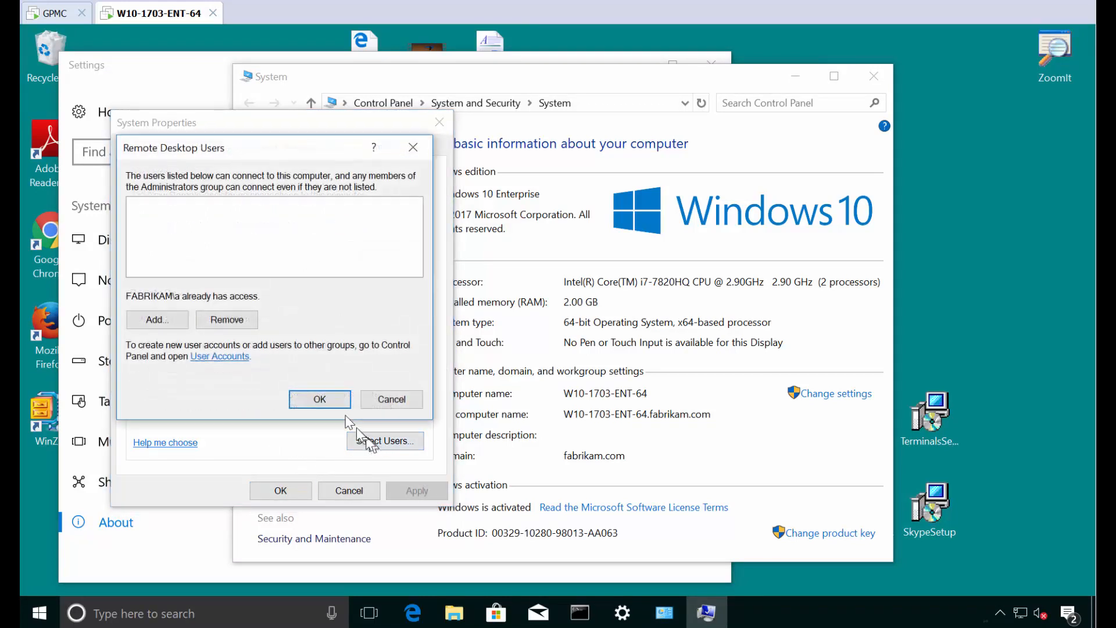
click(161, 319)
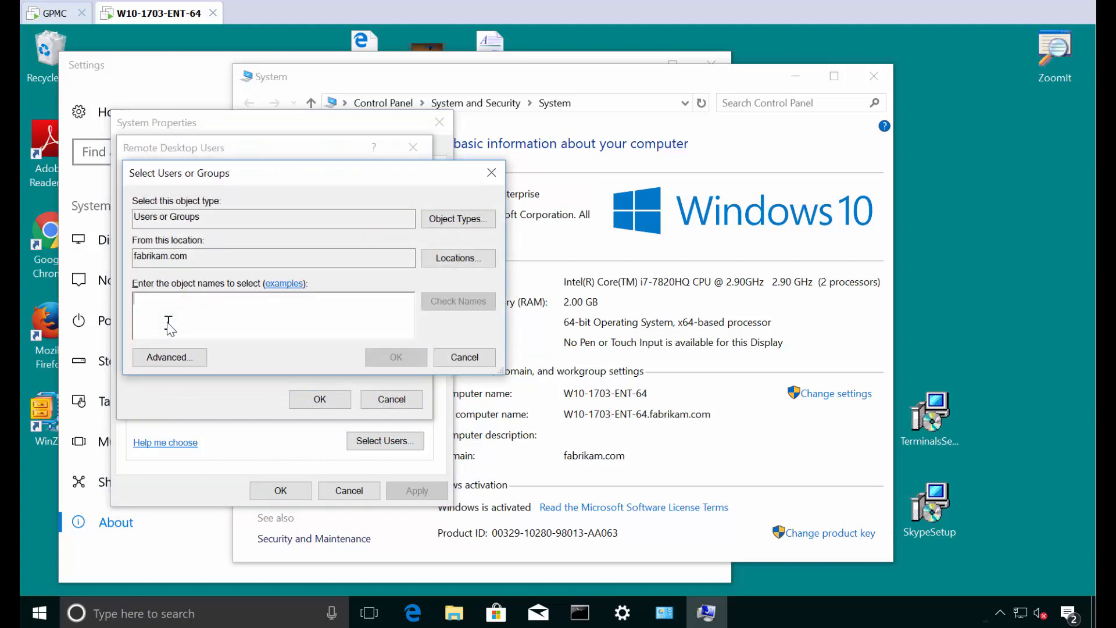
click(168, 358)
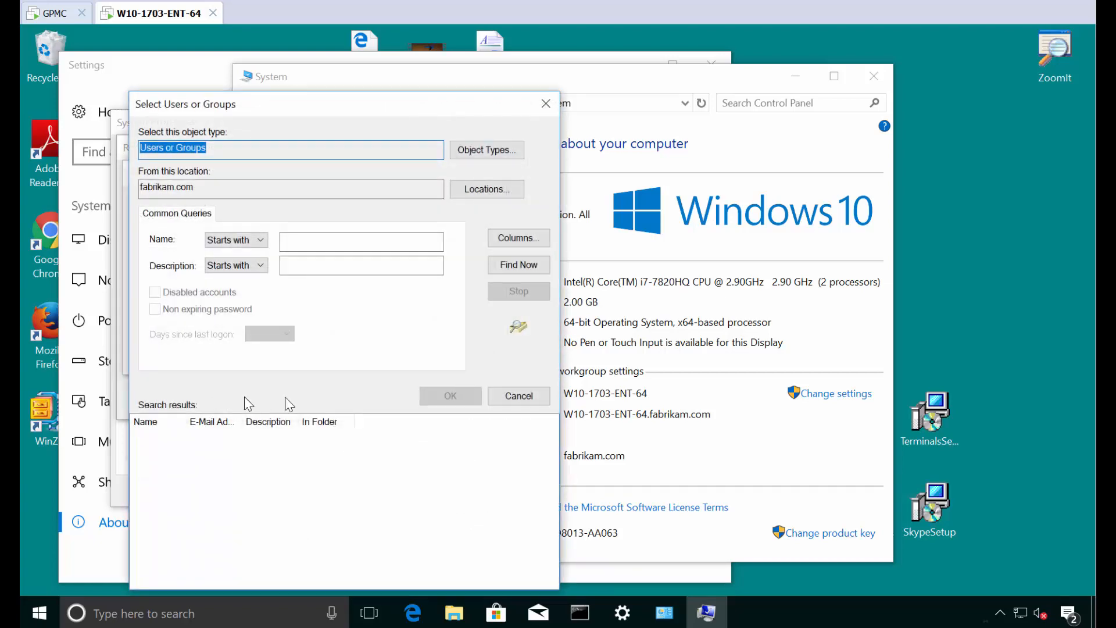
click(518, 265)
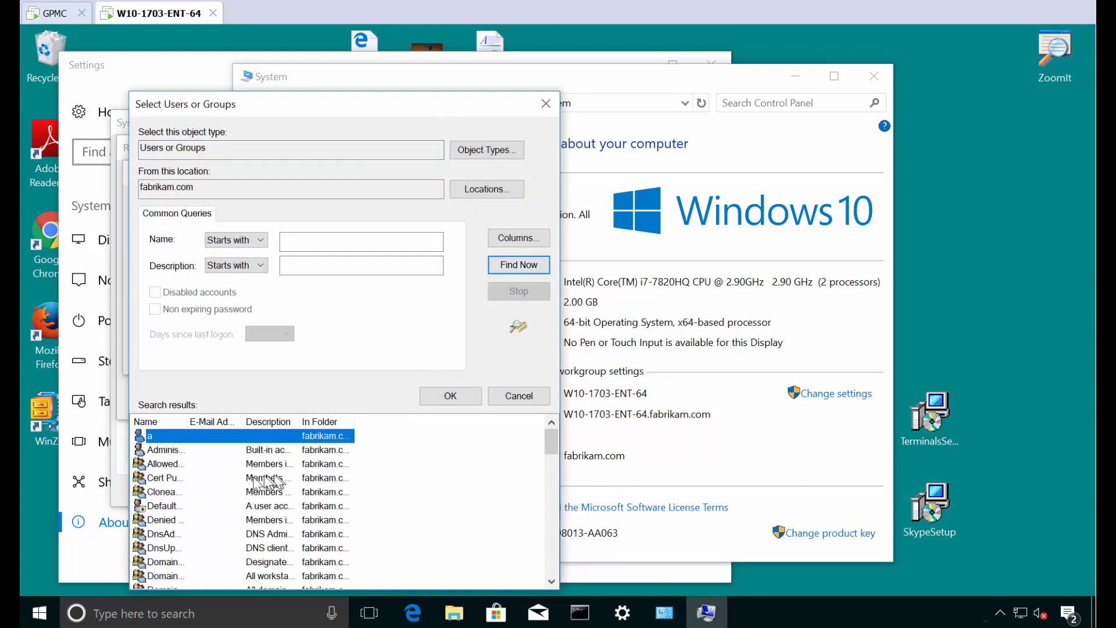
drag(186, 421, 352, 422)
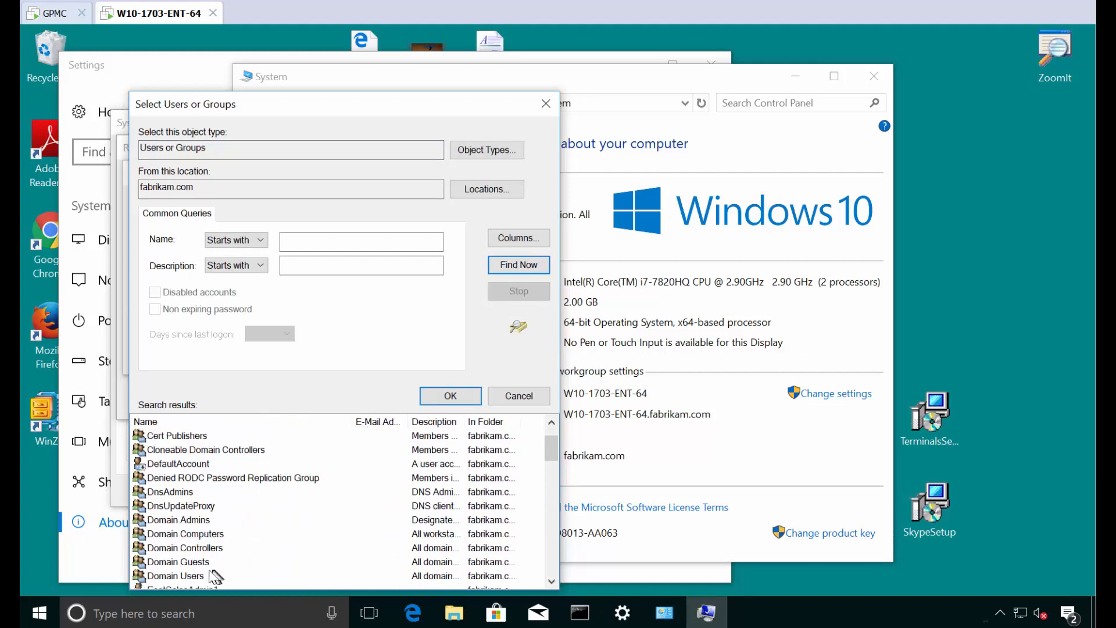
click(213, 576)
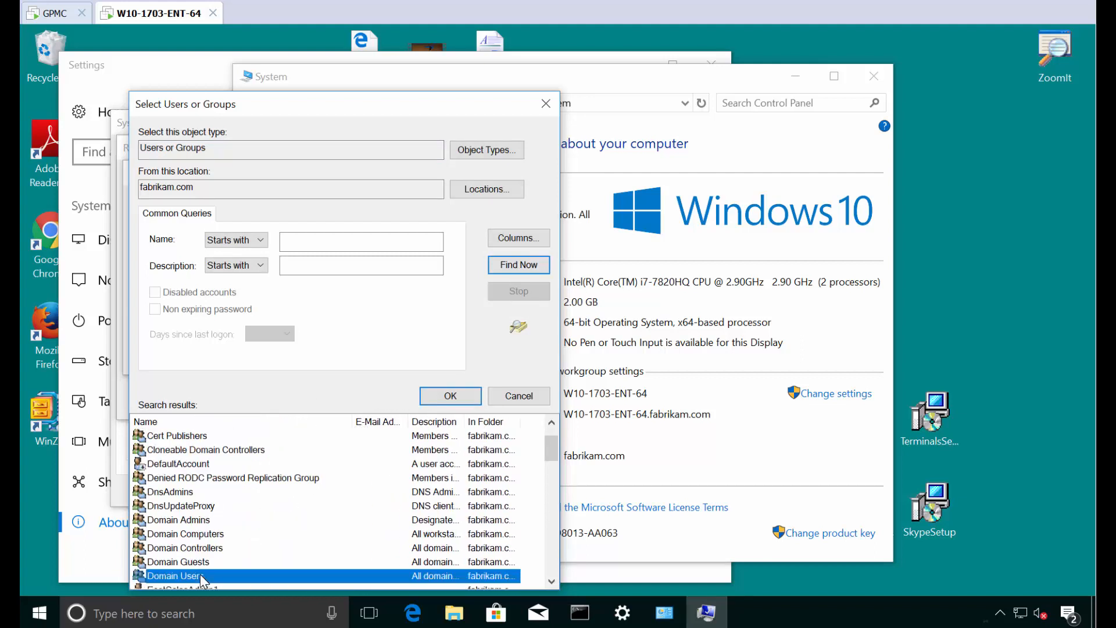
click(434, 401)
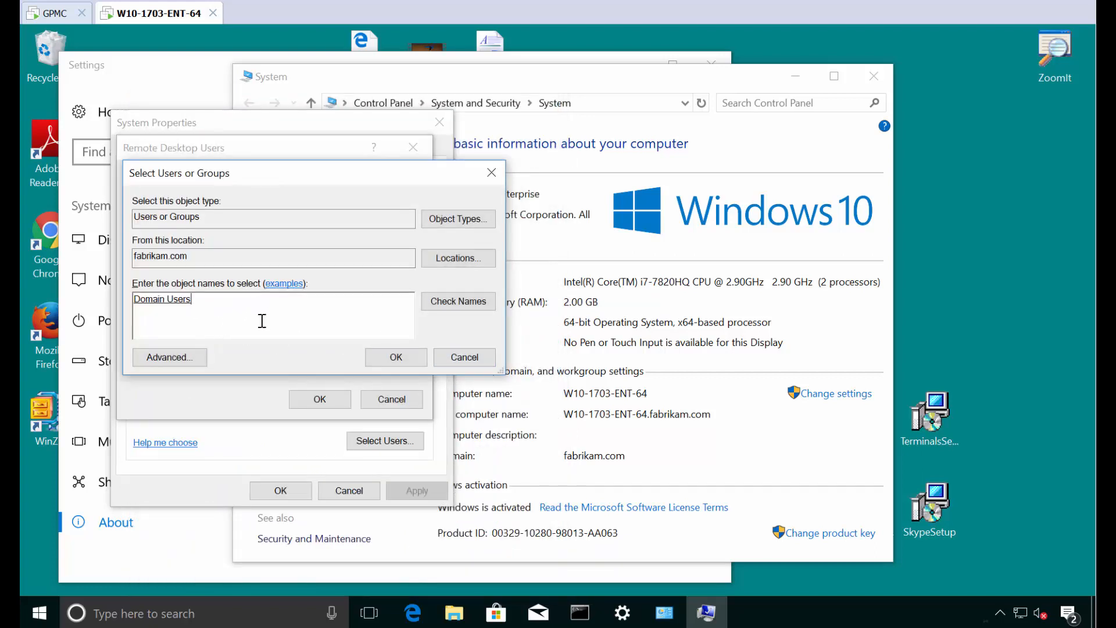
click(408, 357)
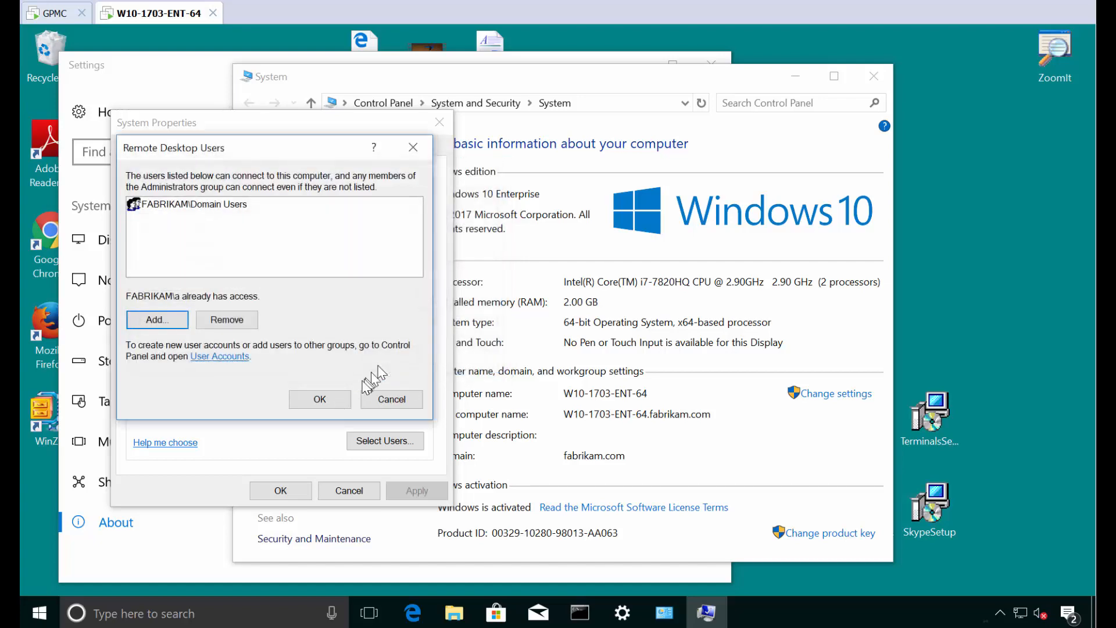
click(320, 399)
click(282, 491)
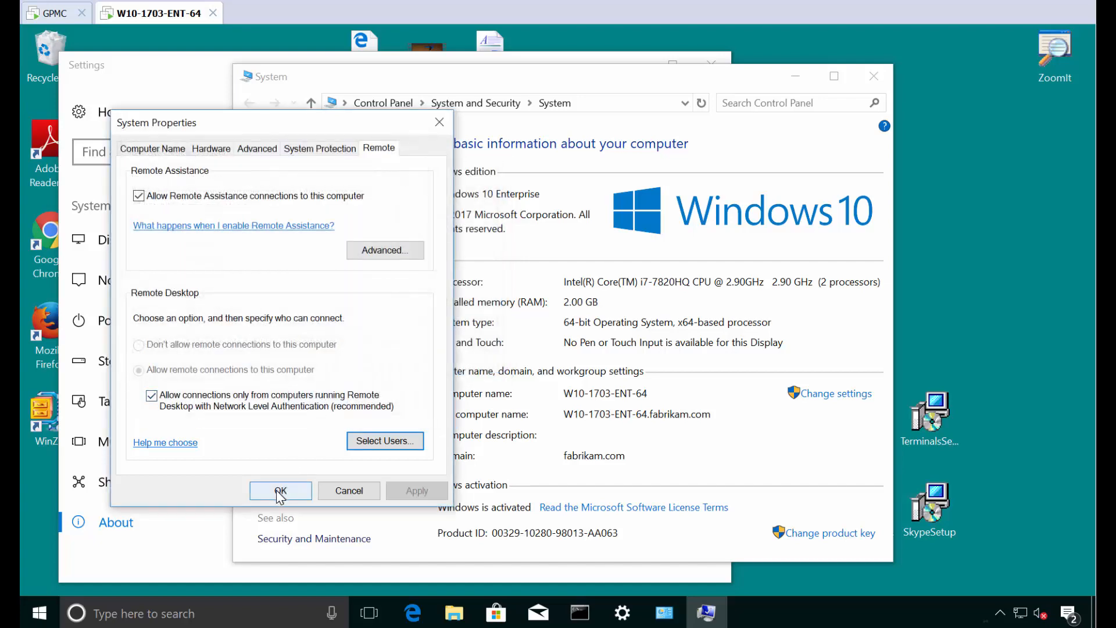
Step: Switch to the GPMC machine, minimize Console1 and start a Remote Desktop connection to 192.168.3.100
click(57, 15)
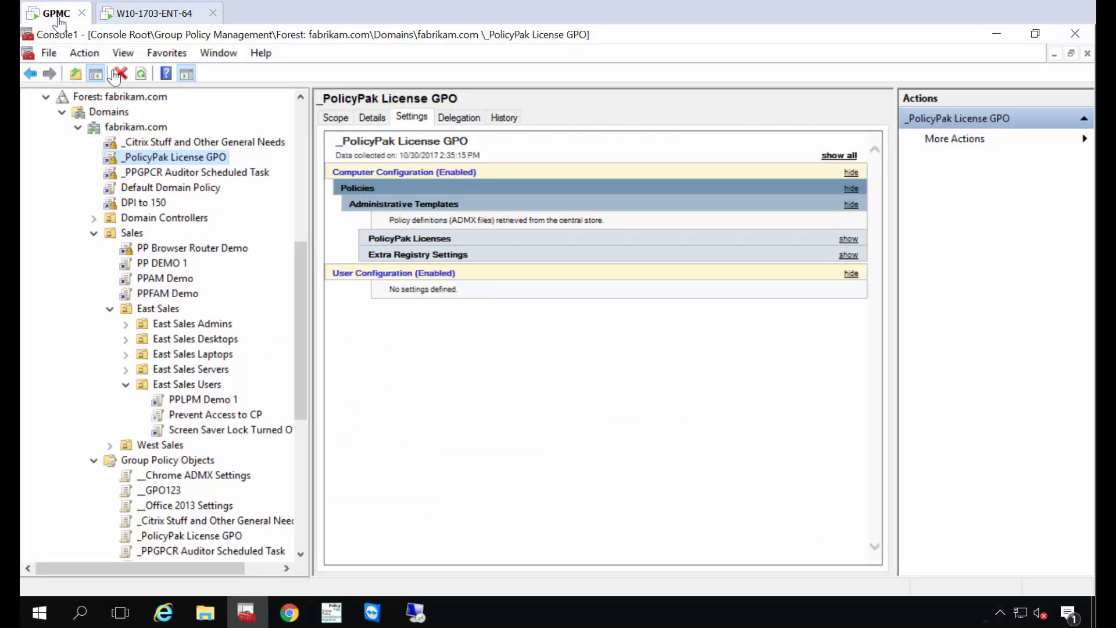
click(997, 33)
click(578, 215)
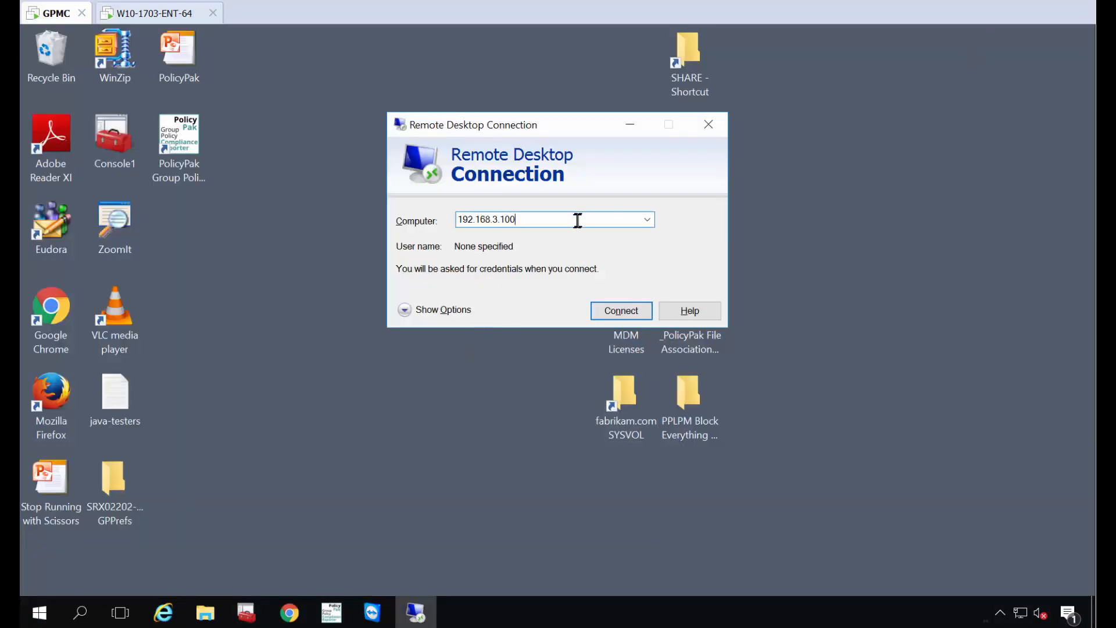
key(Return)
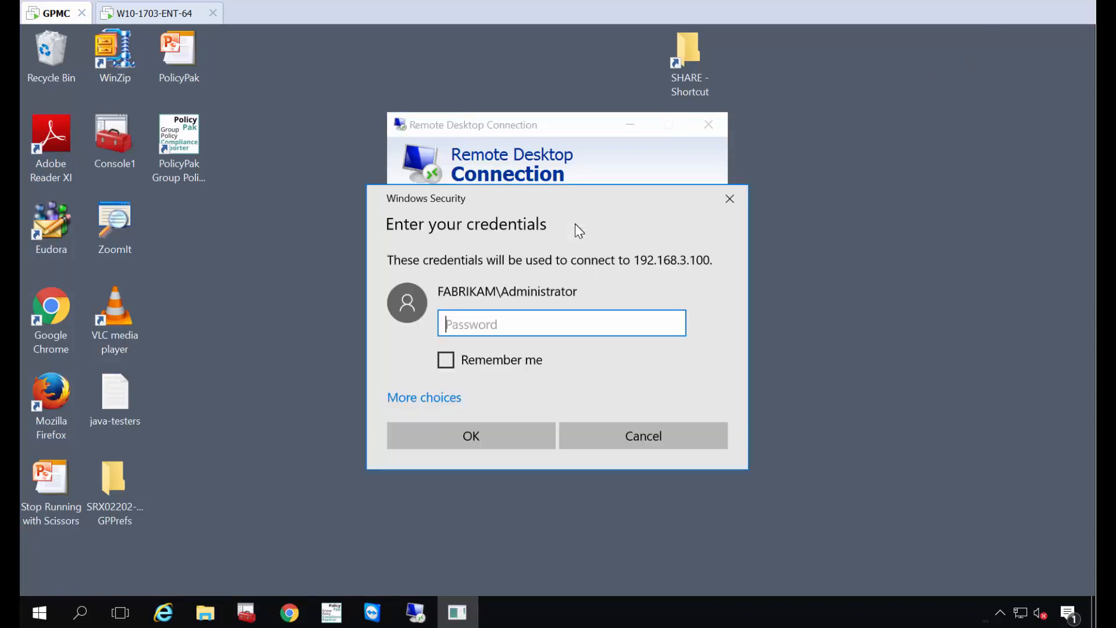
Step: Switch to the W10-1703-ENT-64 machine, close the System and Settings windows, and sign out of Windows
click(166, 16)
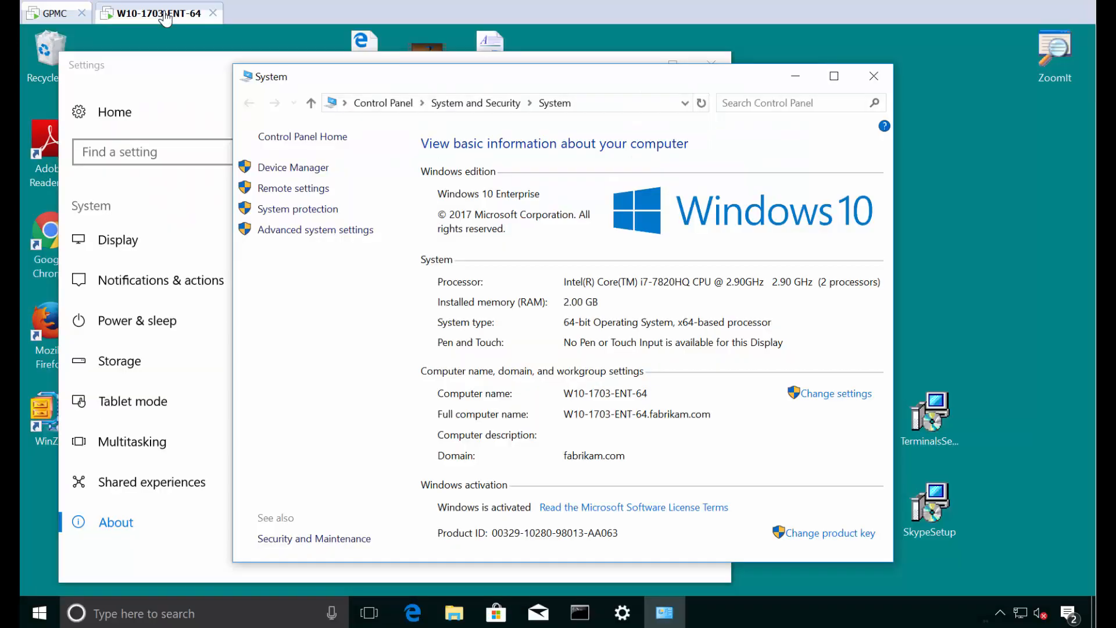
key(alt+F4)
key(alt+F4)
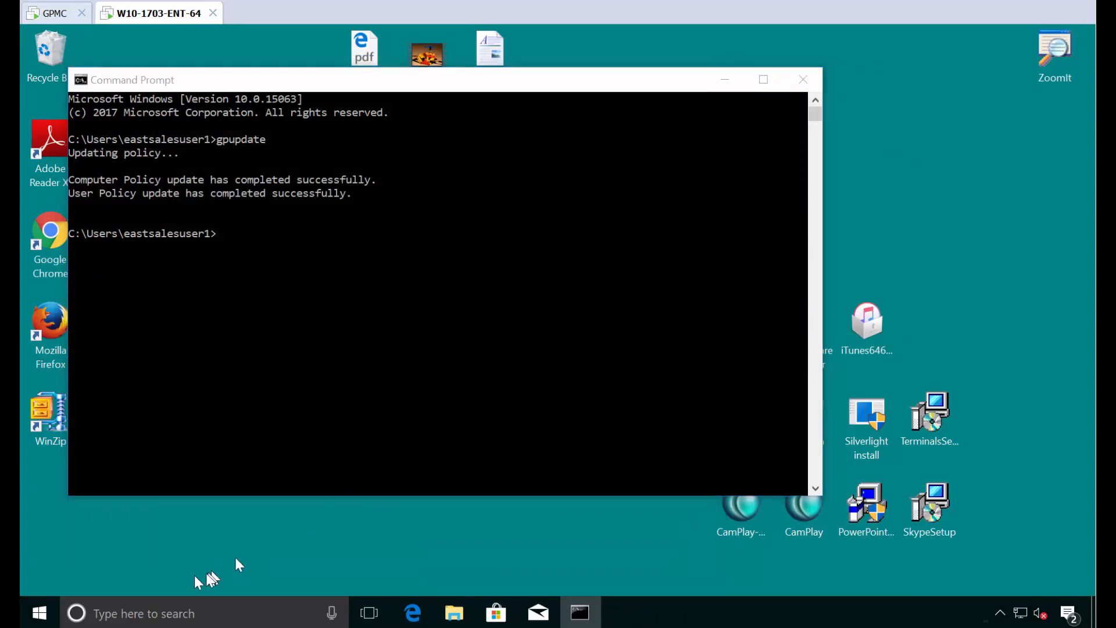
right_click(45, 618)
mouse_move(122, 582)
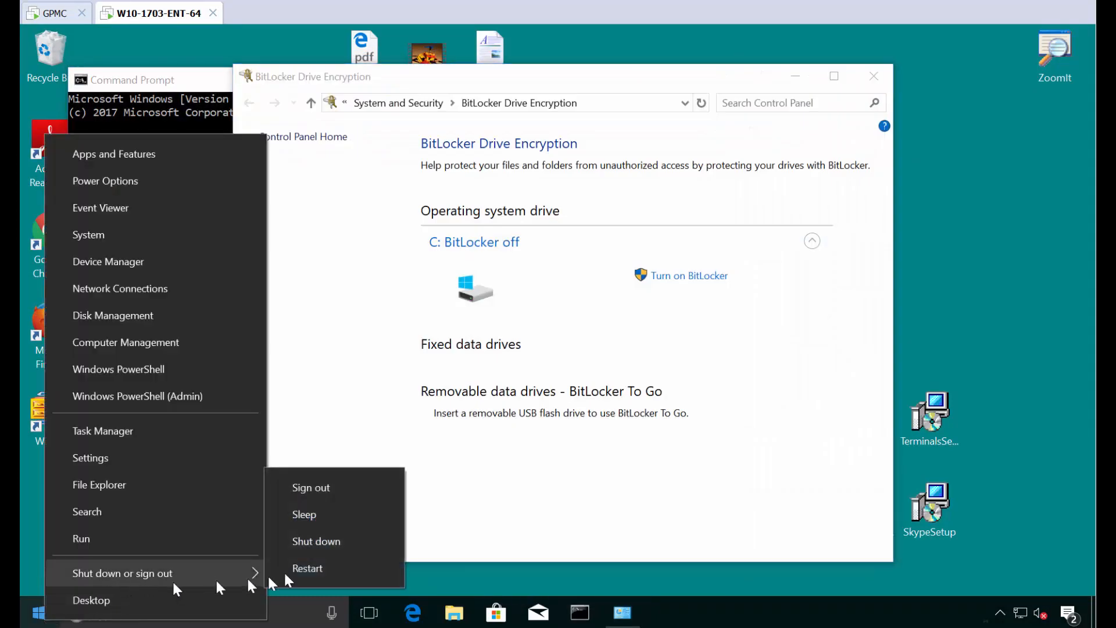
click(327, 546)
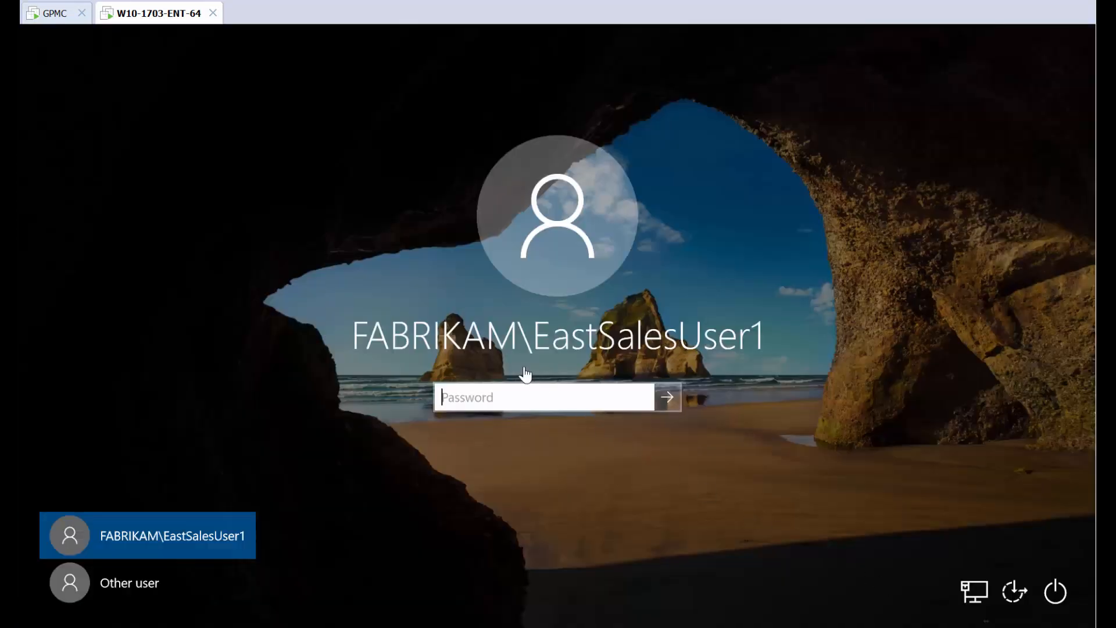
Step: Return to the GPMC machine, cancel the credentials request, and restart the Remote Desktop connection to 192.168.3.100 with Console1 behind it
click(53, 13)
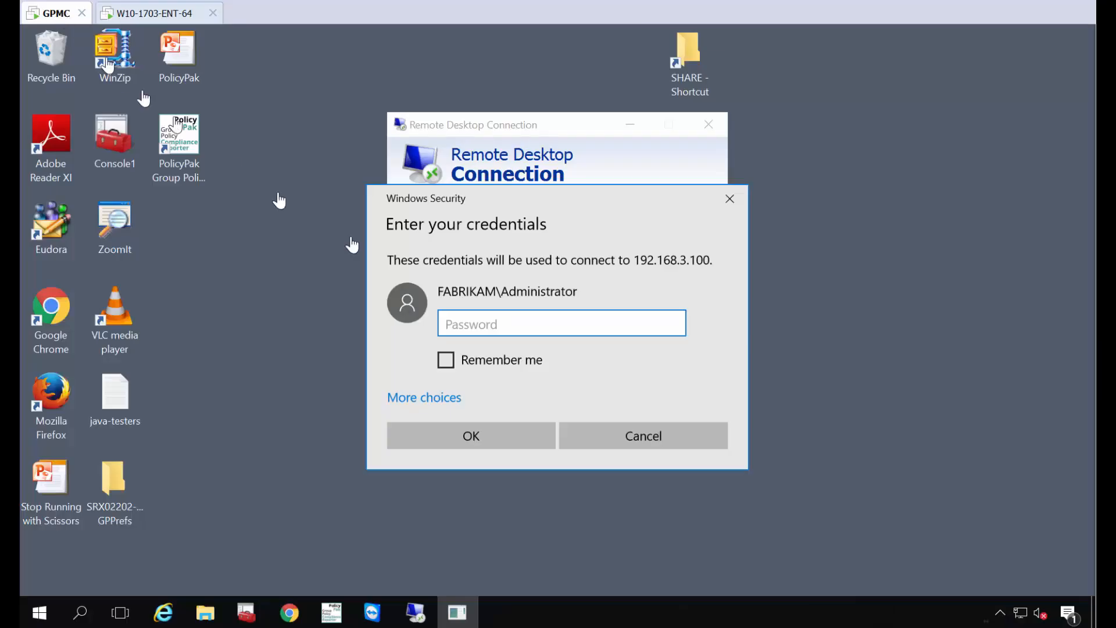
key(Escape)
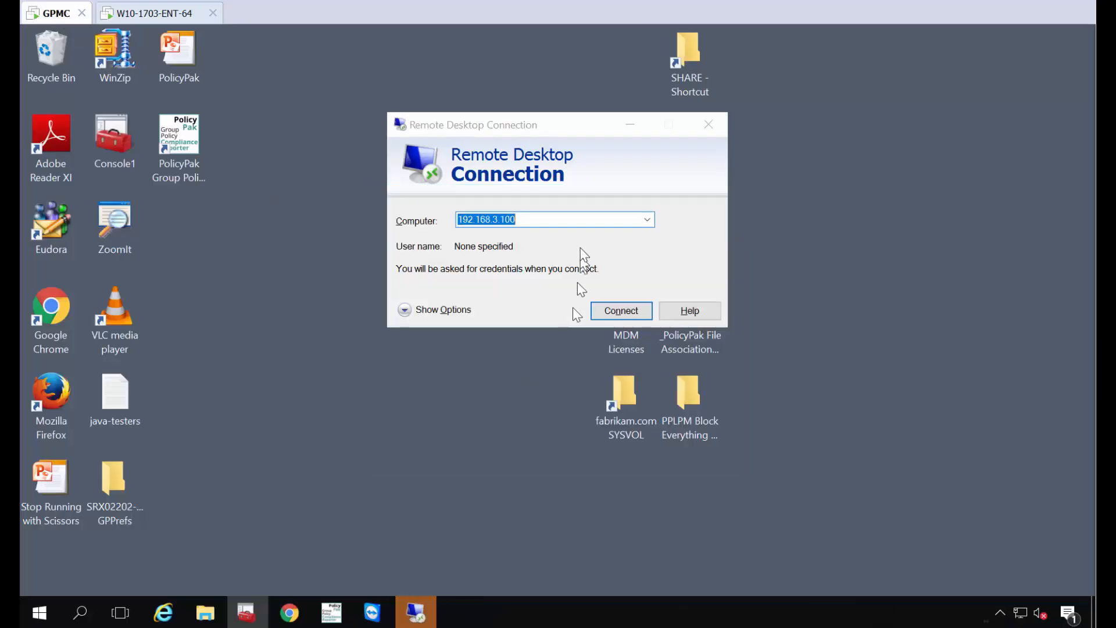
key(Escape)
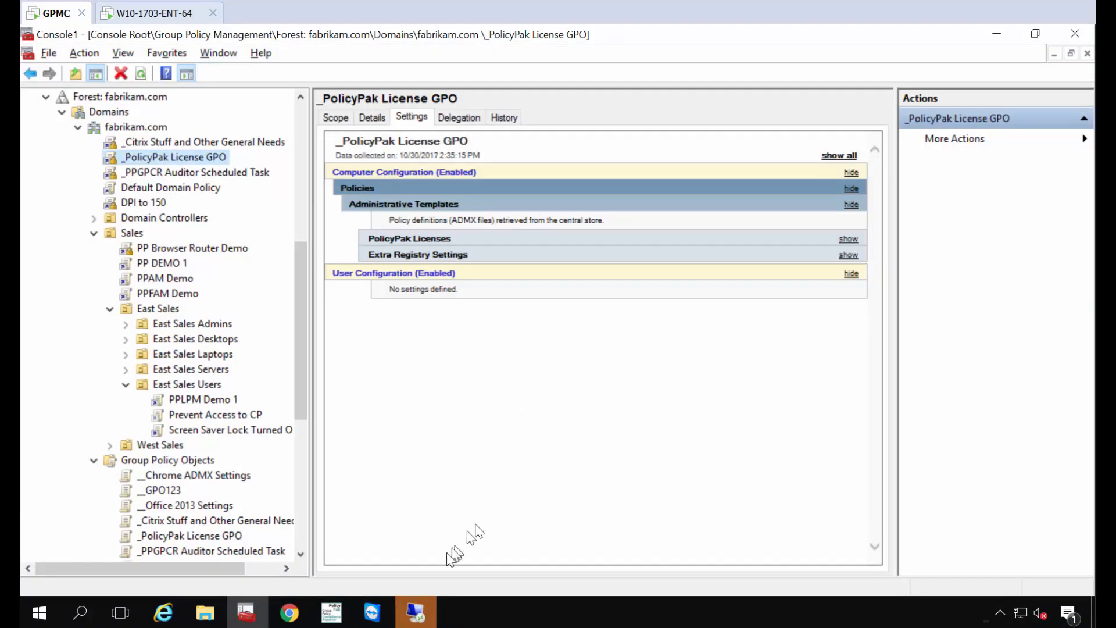
click(417, 613)
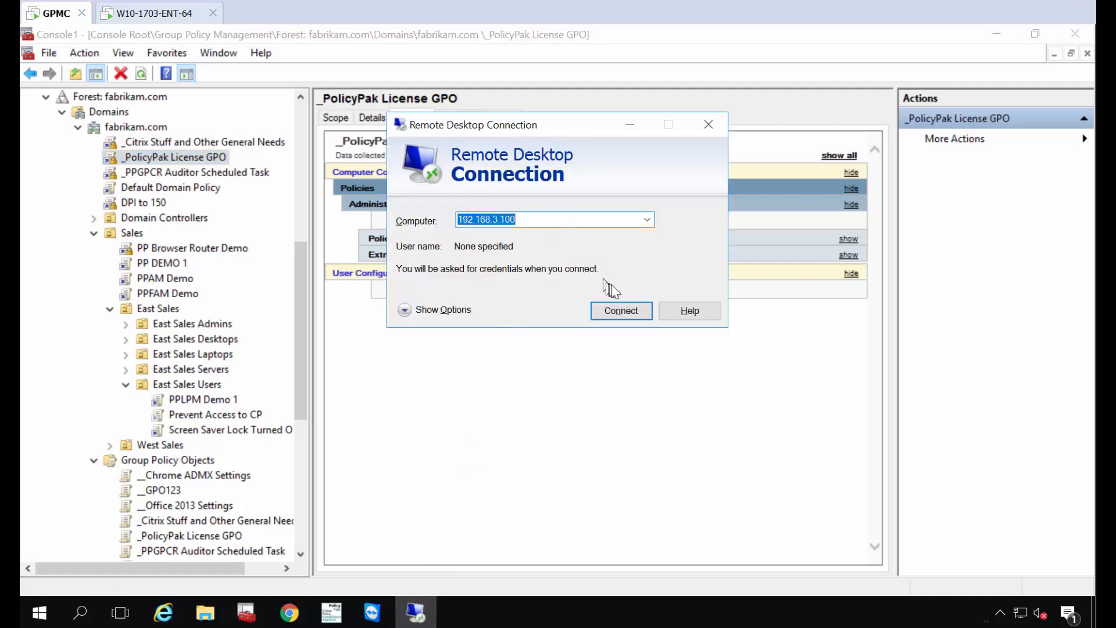
click(620, 314)
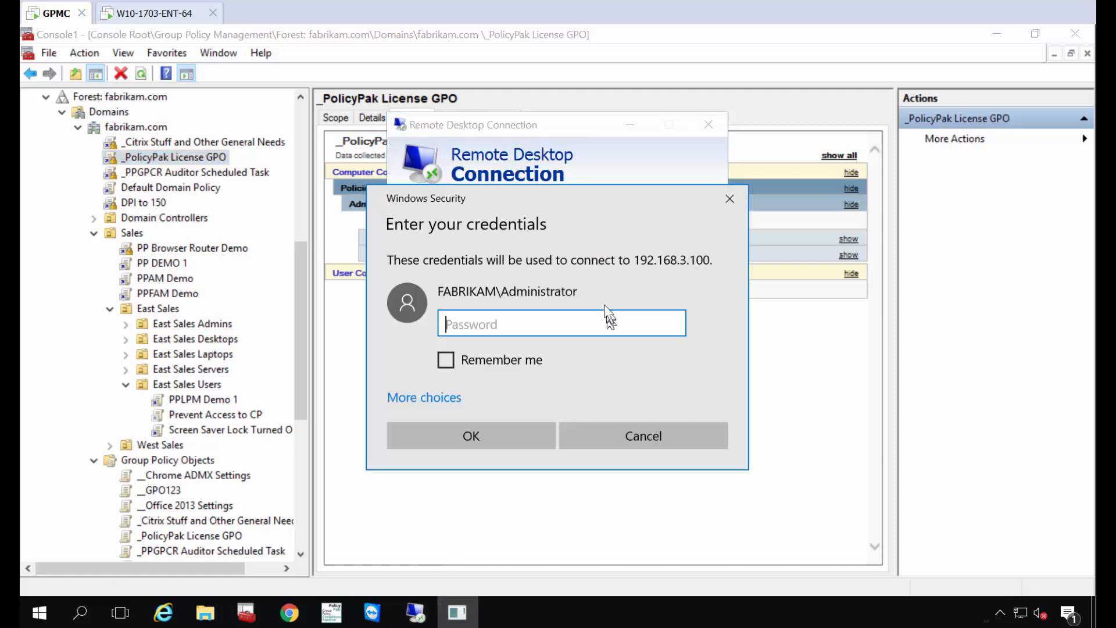
Step: Connect with a different account as eastsalesuser1, entering the account password and accepting the untrusted certificate
click(440, 398)
click(492, 484)
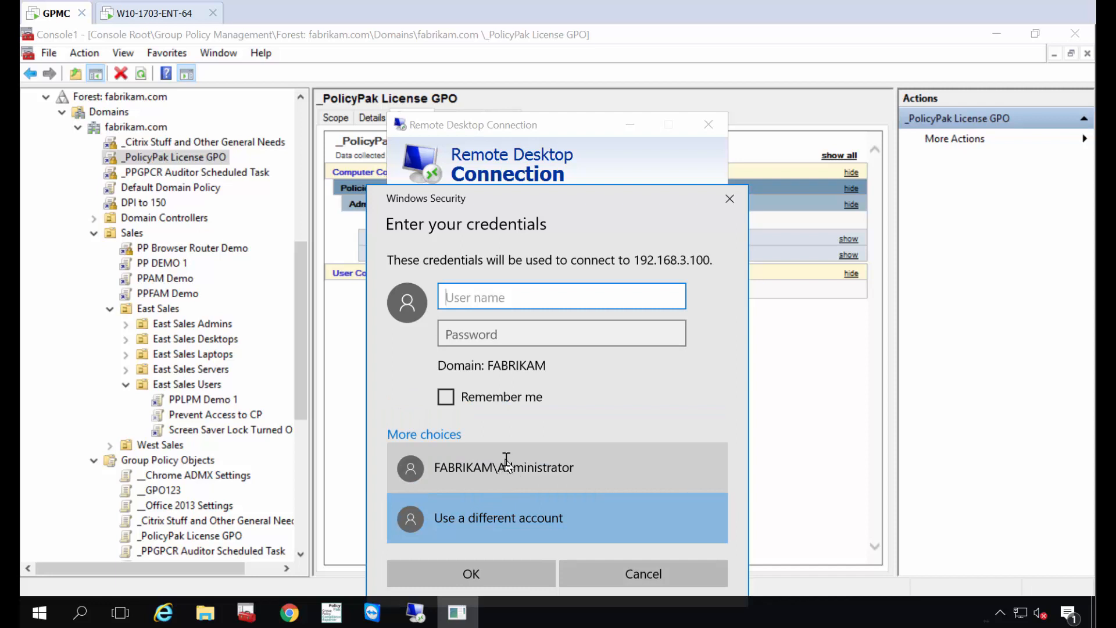
text(eastsalesuser1)
key(Tab)
text(•)
key(Return)
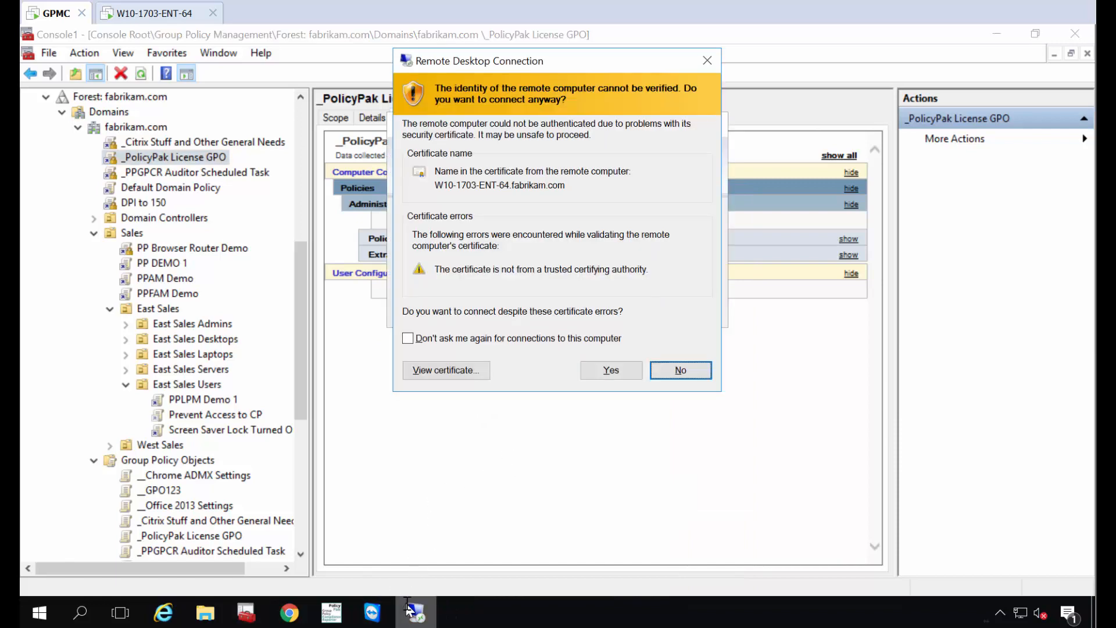
click(616, 371)
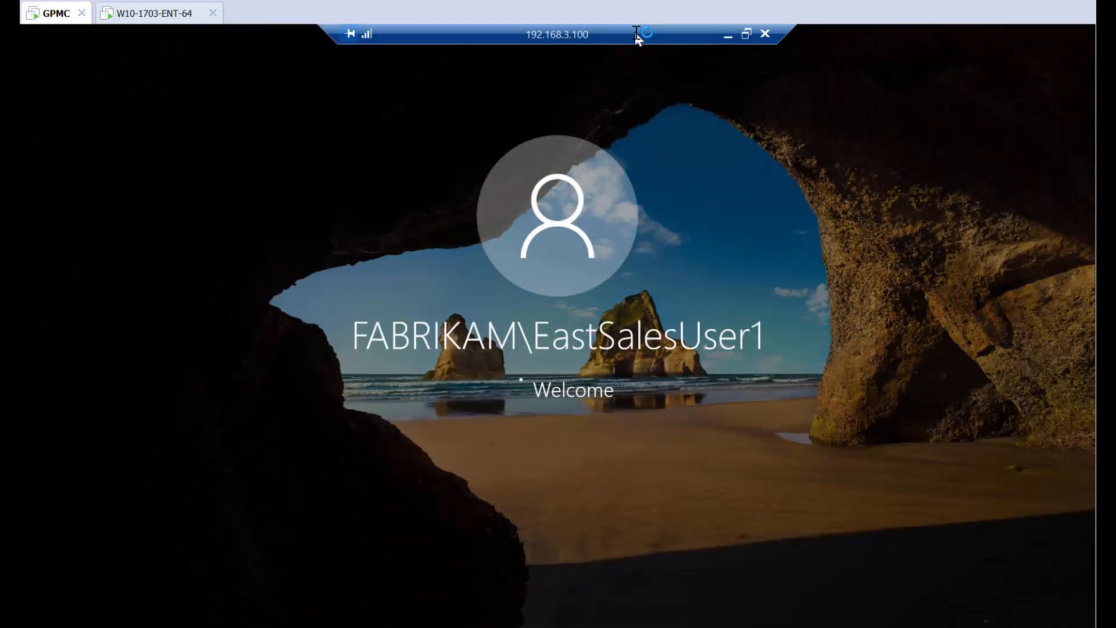
Step: Take the remote session out of full screen and enlarge its window beside the Group Policy Objects list in Console1
drag(646, 51, 702, 88)
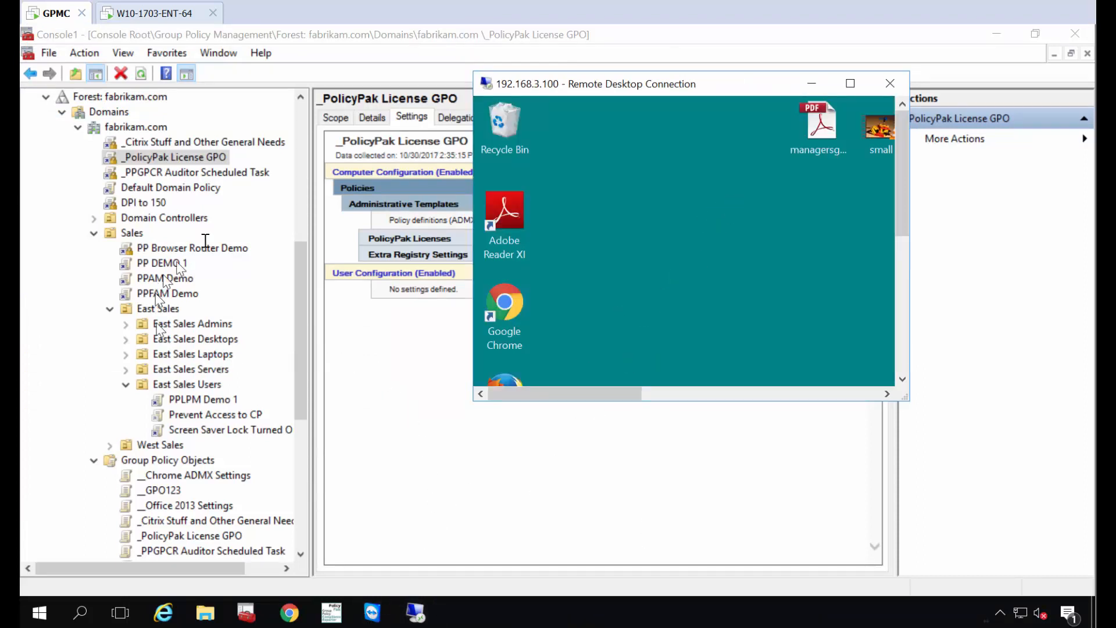
drag(307, 372, 305, 471)
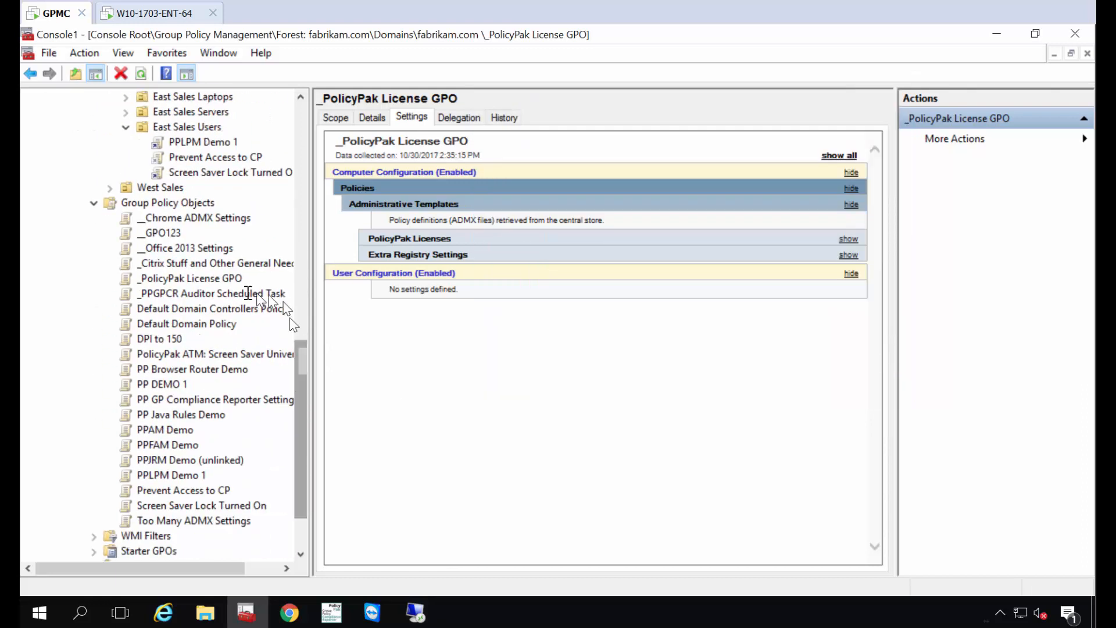
click(415, 611)
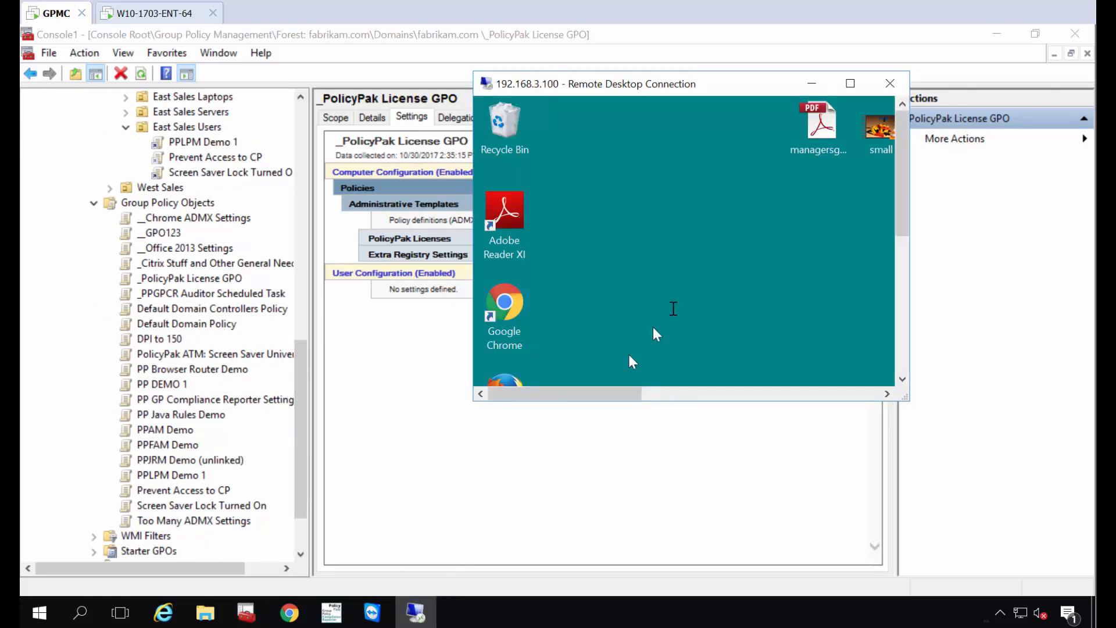
drag(907, 400, 1096, 593)
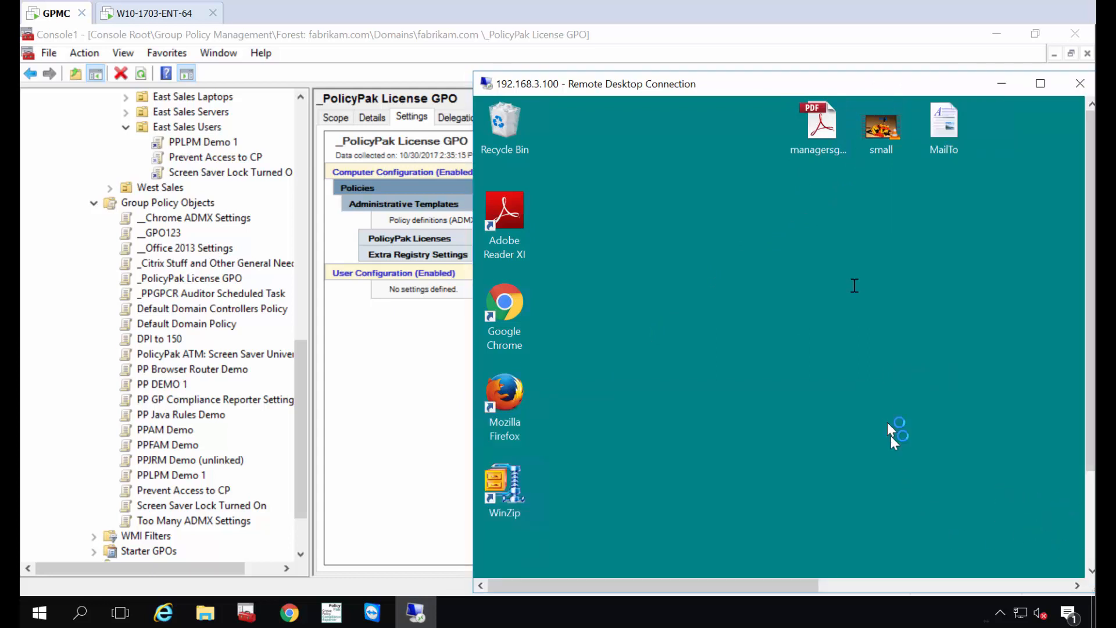
Step: Look over the remote desktop down to its Start button and taskbar, and show the TeamViewer QuickSupport window on the GPMC machine
click(863, 584)
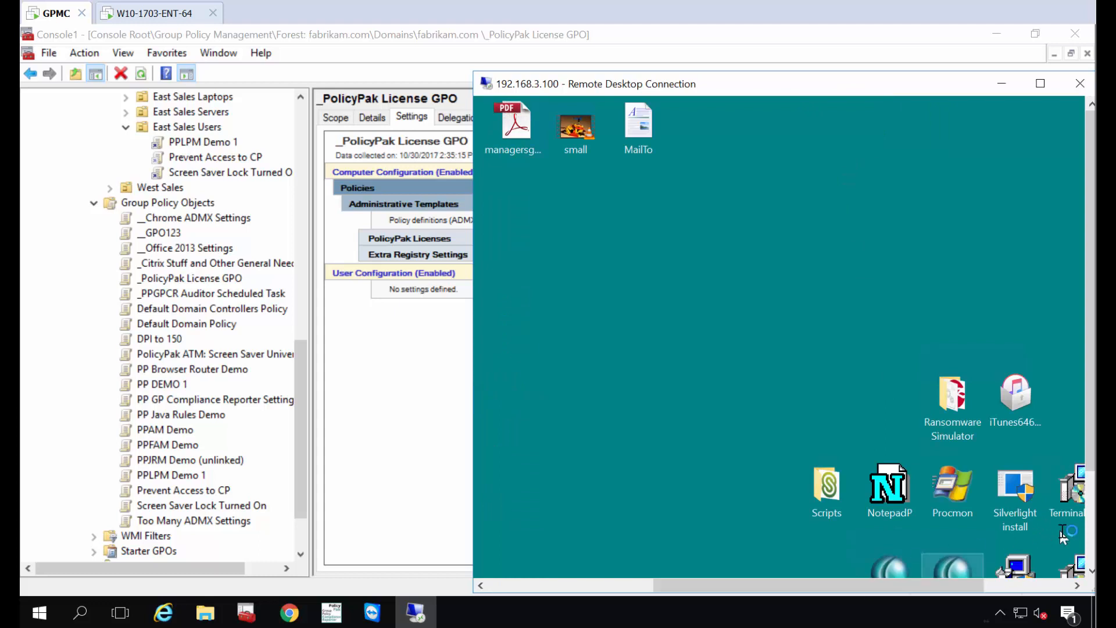
click(1091, 540)
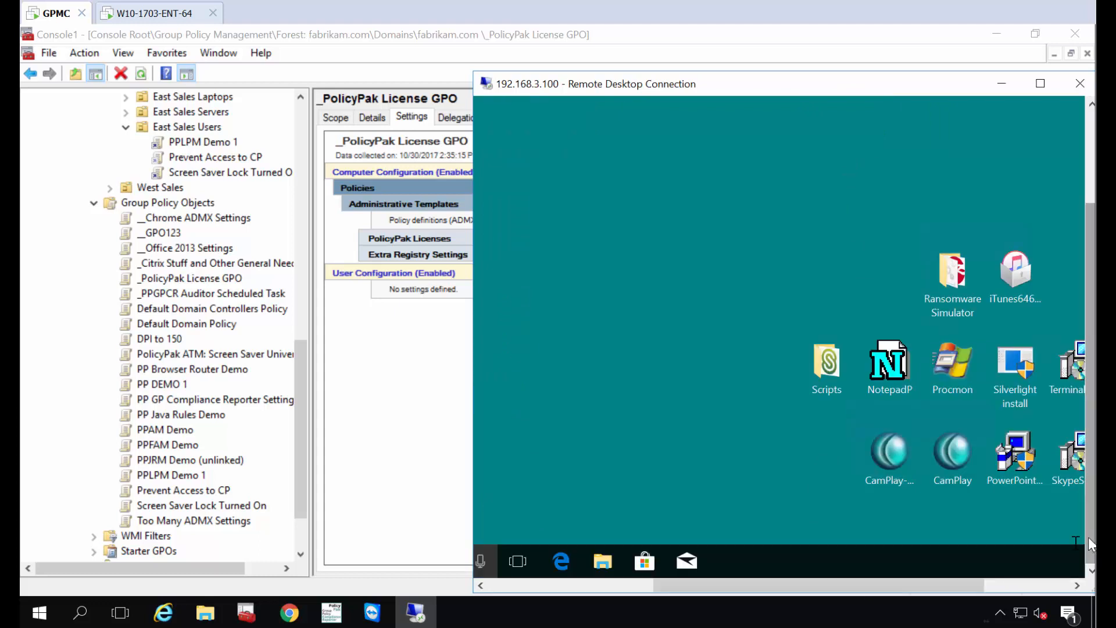
drag(727, 586, 560, 592)
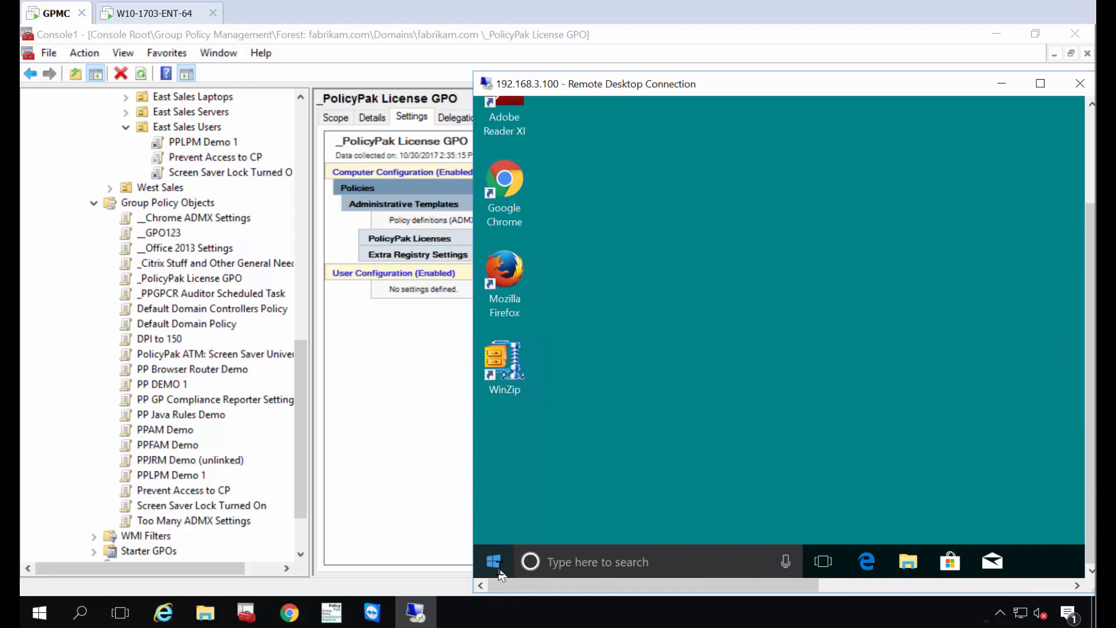
click(374, 612)
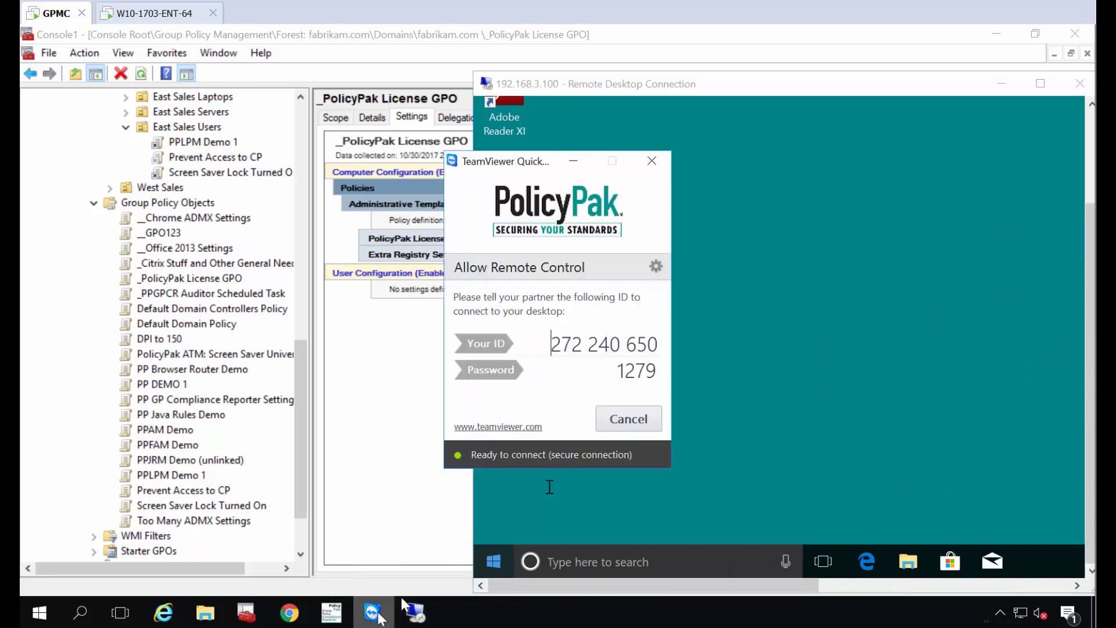